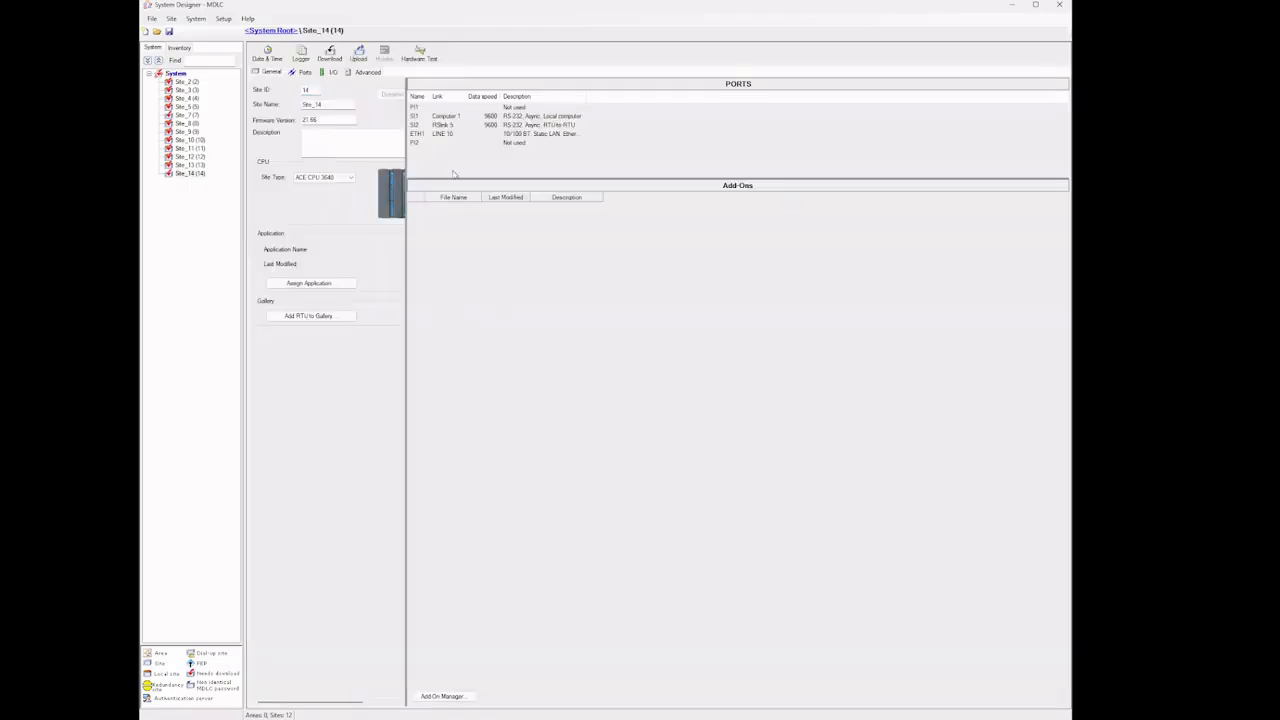
Review the ETH1 port settings of Site_14, including its IP address, and return to the system root diagram.
{"action": "left_click", "coordinate": [450, 135]}
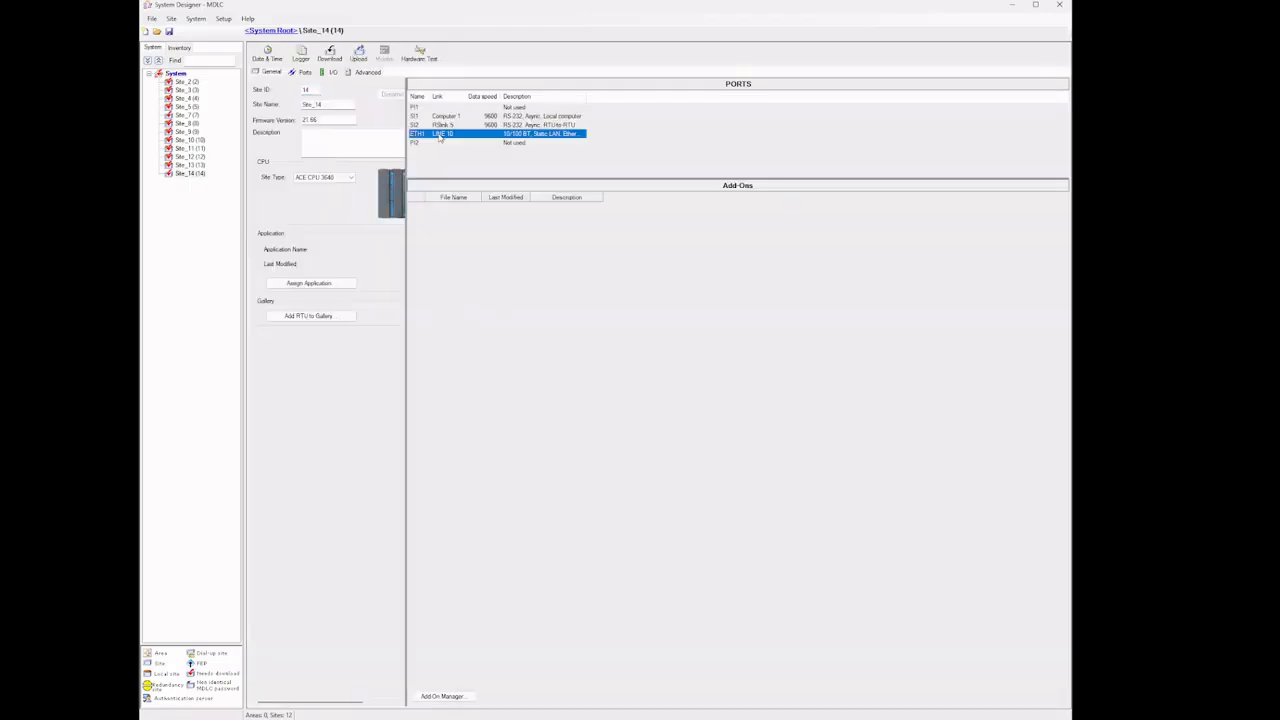
{"action": "left_click", "coordinate": [303, 73]}
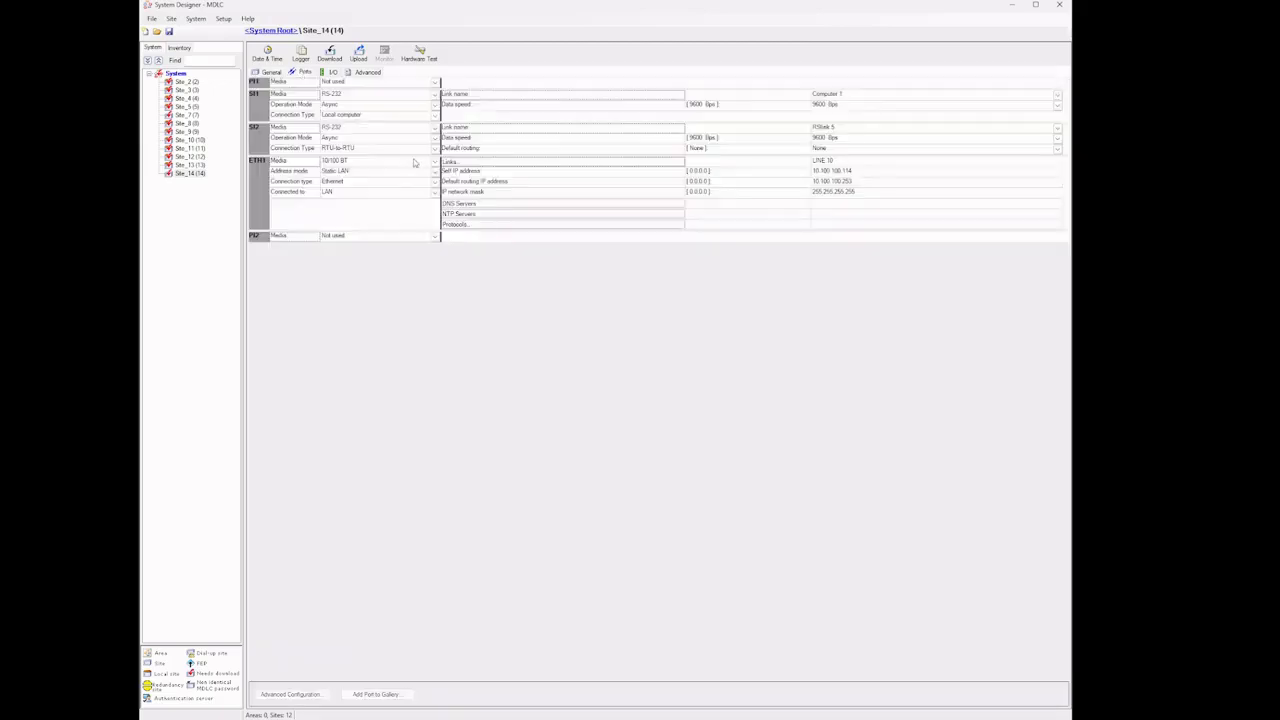
{"action": "left_click", "coordinate": [263, 182]}
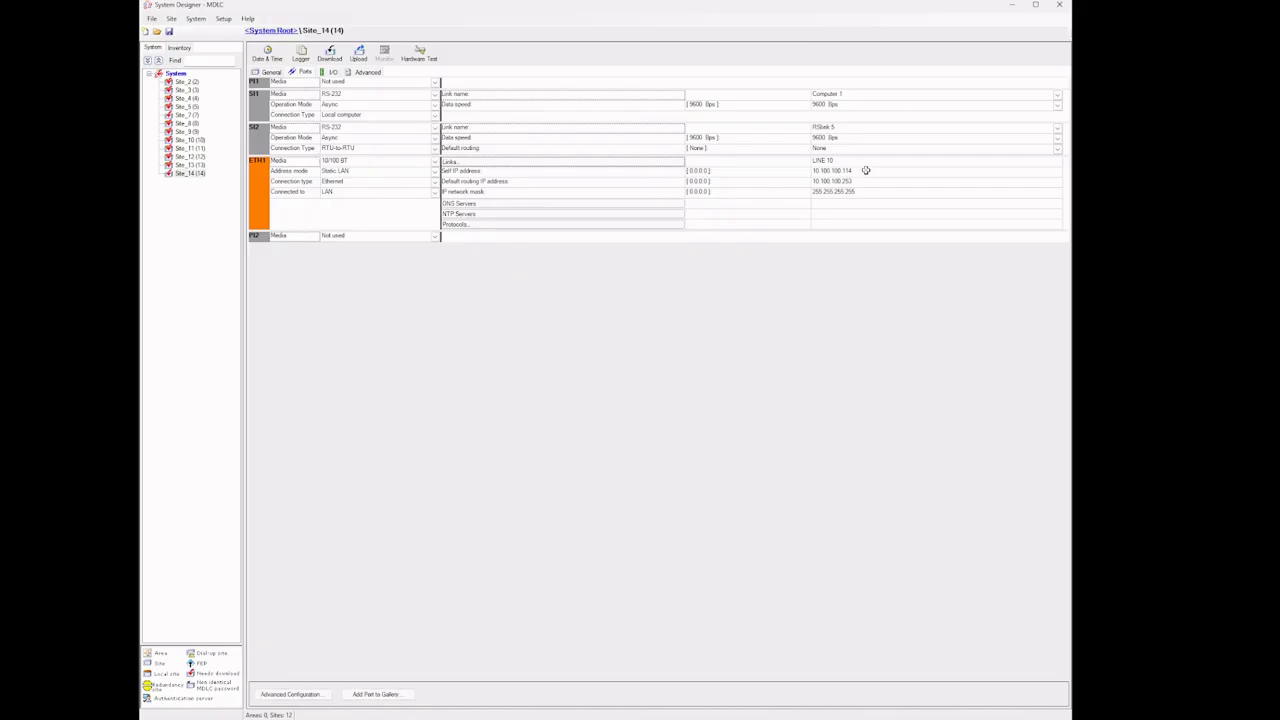
{"action": "left_click", "coordinate": [280, 31]}
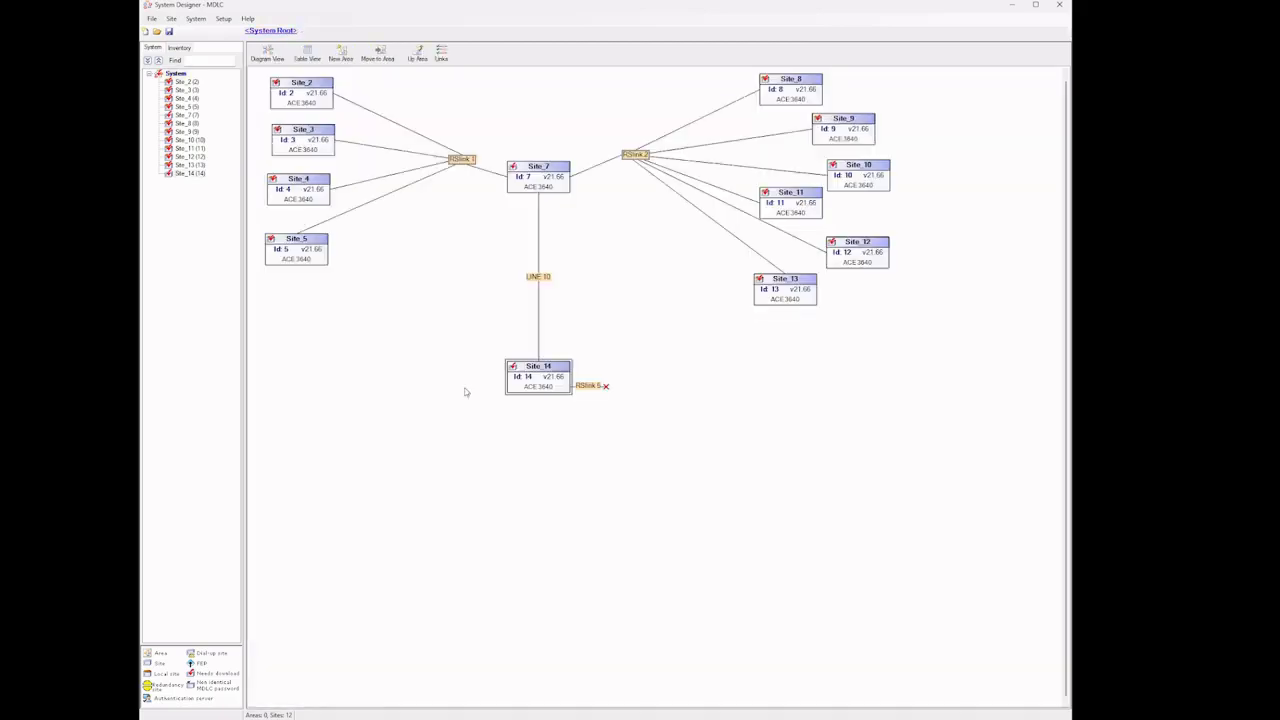
Move Site_14 slightly up in the system diagram, keeping it roughly below Site_7.
{"action": "mouse_move", "coordinate": [556, 390]}
{"action": "left_mouse_down"}
{"action": "mouse_move", "coordinate": [520, 380]}
{"action": "mouse_move", "coordinate": [535, 376]}
{"action": "left_mouse_up"}
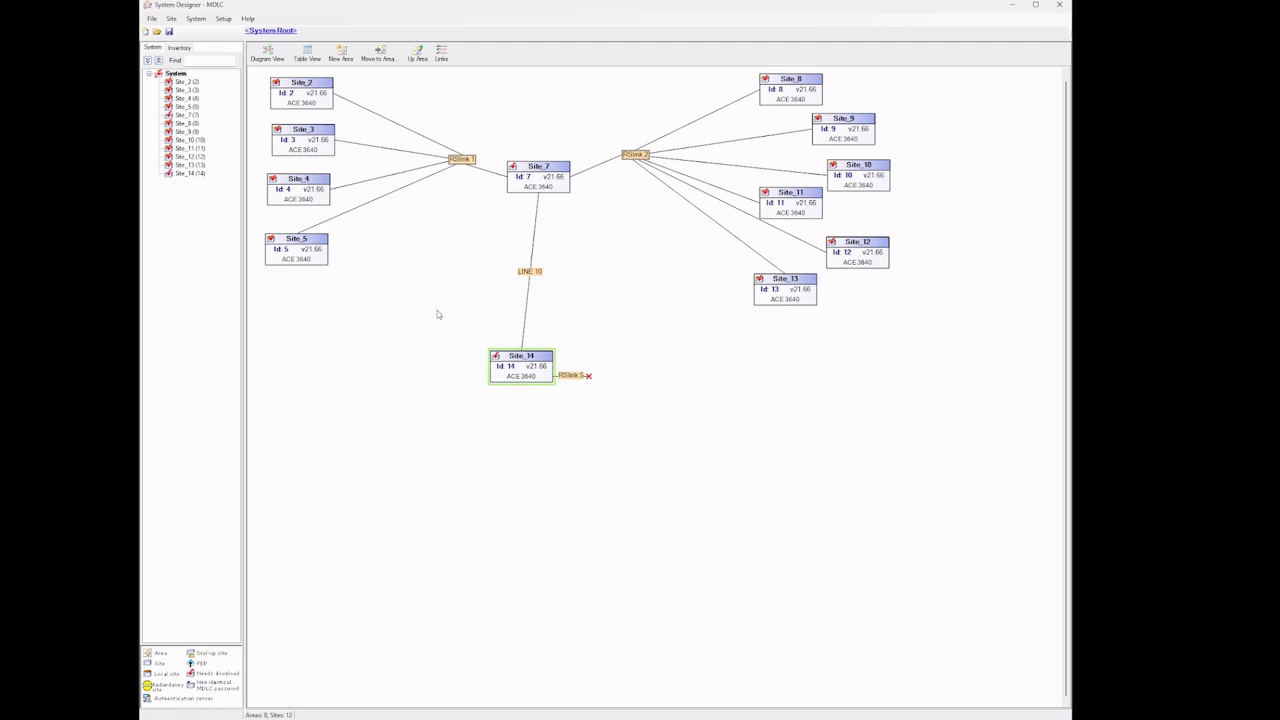
{"action": "left_click_drag", "start_coordinate": [542, 374], "coordinate": [557, 369]}
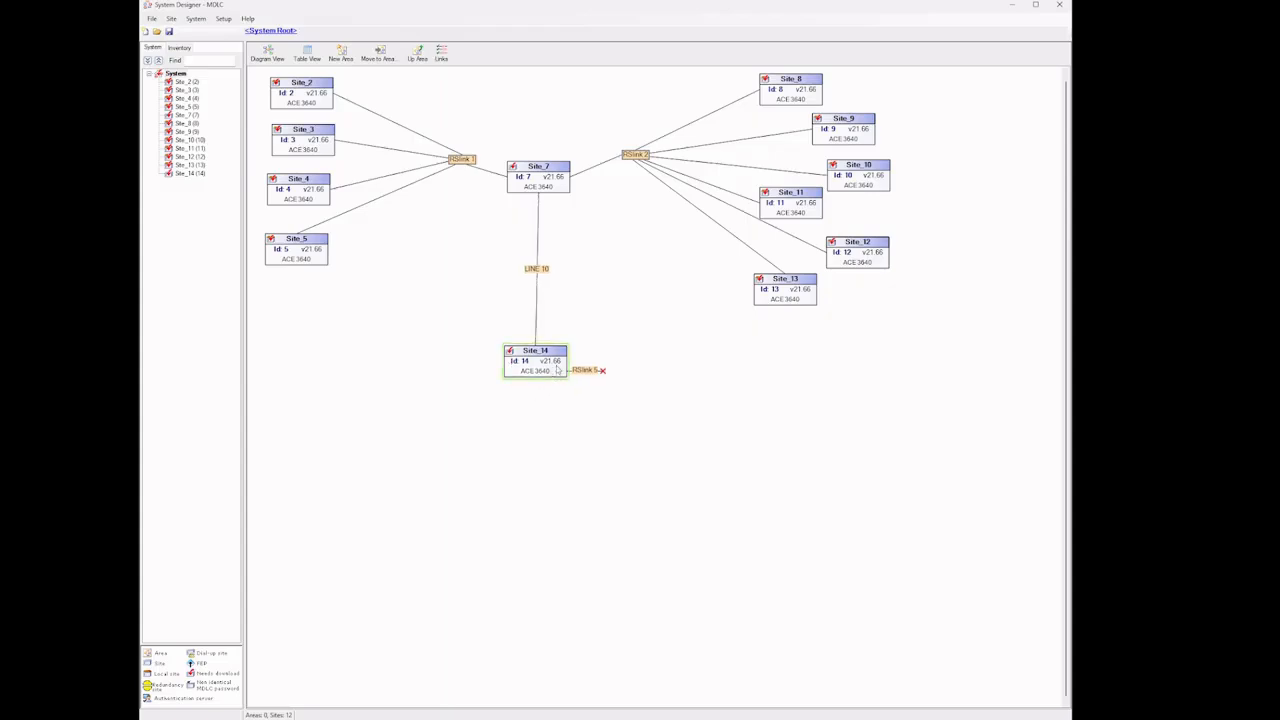
{"action": "mouse_move", "coordinate": [541, 186]}
{"action": "mouse_move", "coordinate": [542, 373]}
{"action": "left_click_drag", "start_coordinate": [537, 372], "coordinate": [526, 369]}
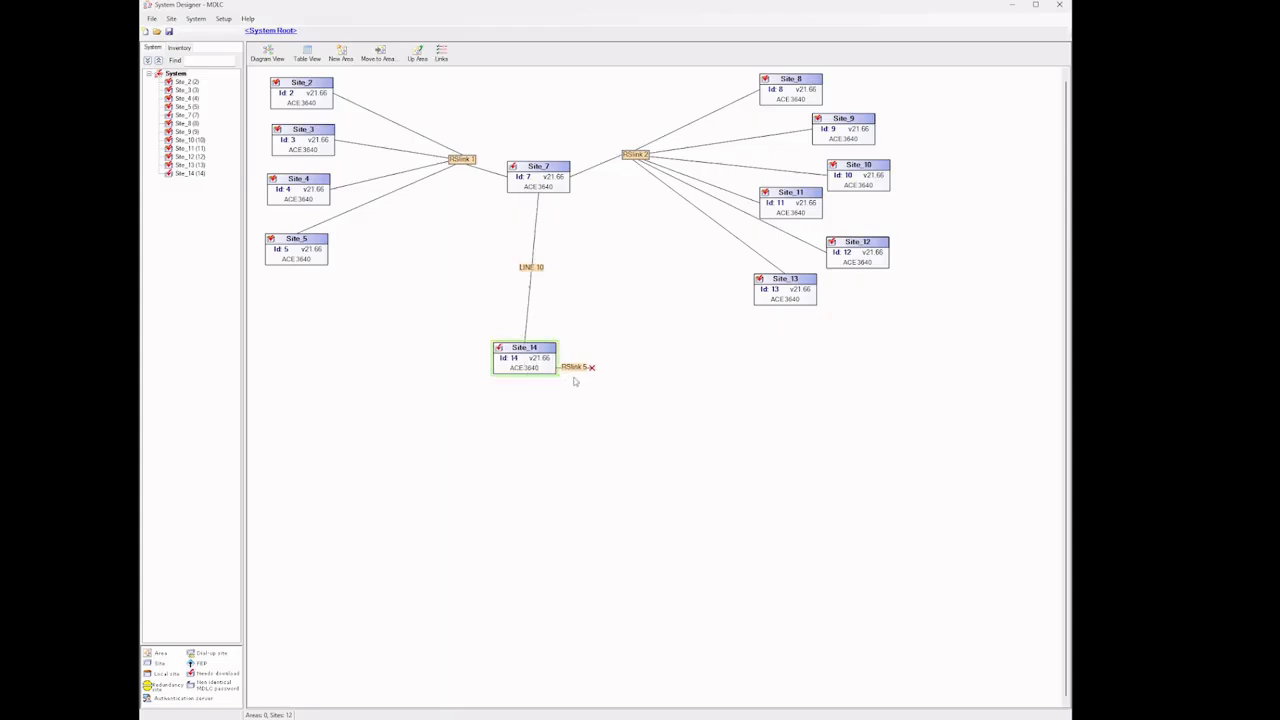
{"action": "mouse_move", "coordinate": [532, 370]}
{"action": "left_mouse_down"}
{"action": "mouse_move", "coordinate": [548, 372]}
{"action": "mouse_move", "coordinate": [542, 355]}
{"action": "left_mouse_up"}
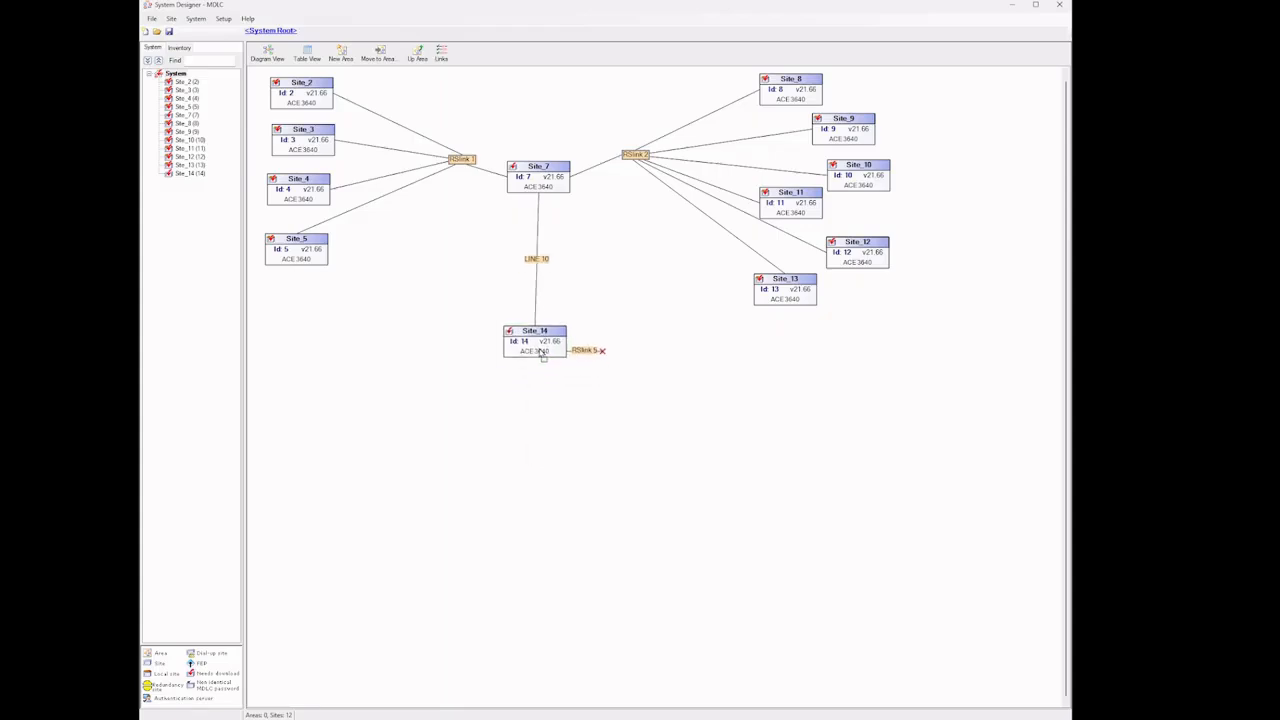
Create a new IP conversion table with a first entry for site ID 7, link LINE 10 and IP address 10.100.100.107.
{"action": "left_click", "coordinate": [197, 20]}
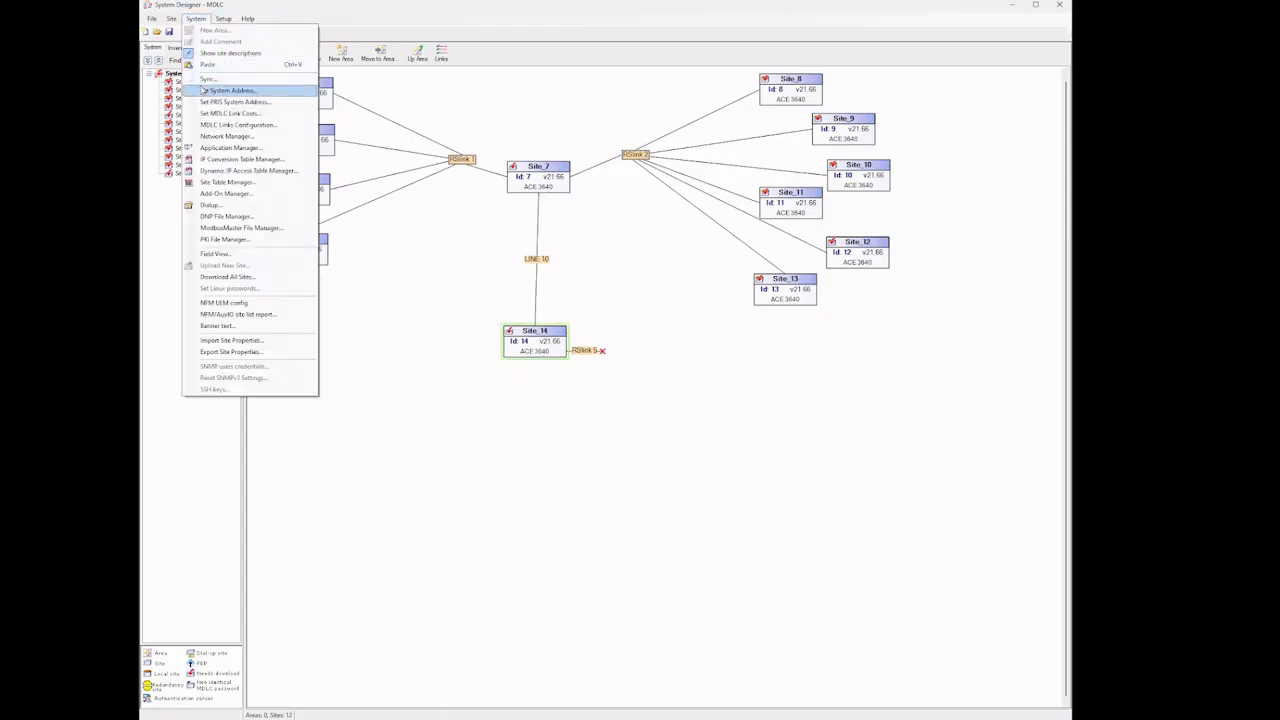
{"action": "left_click", "coordinate": [210, 160]}
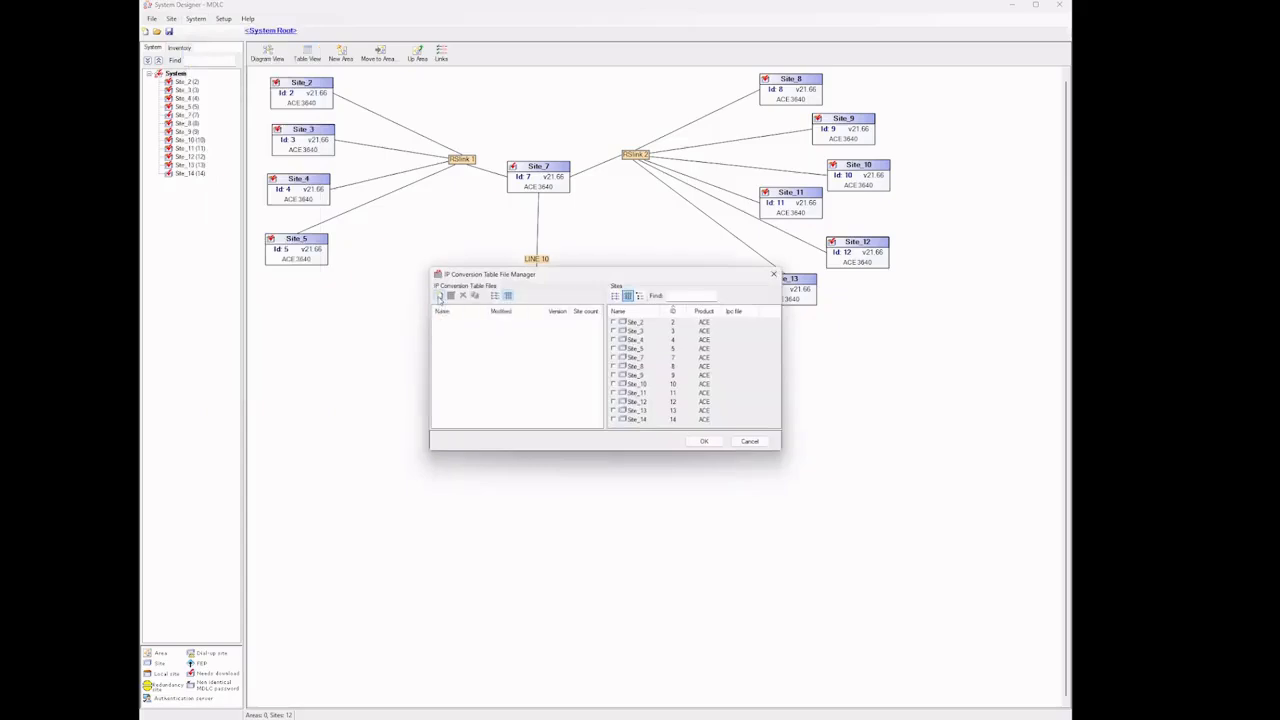
{"action": "left_click", "coordinate": [440, 296]}
{"action": "left_click", "coordinate": [486, 304]}
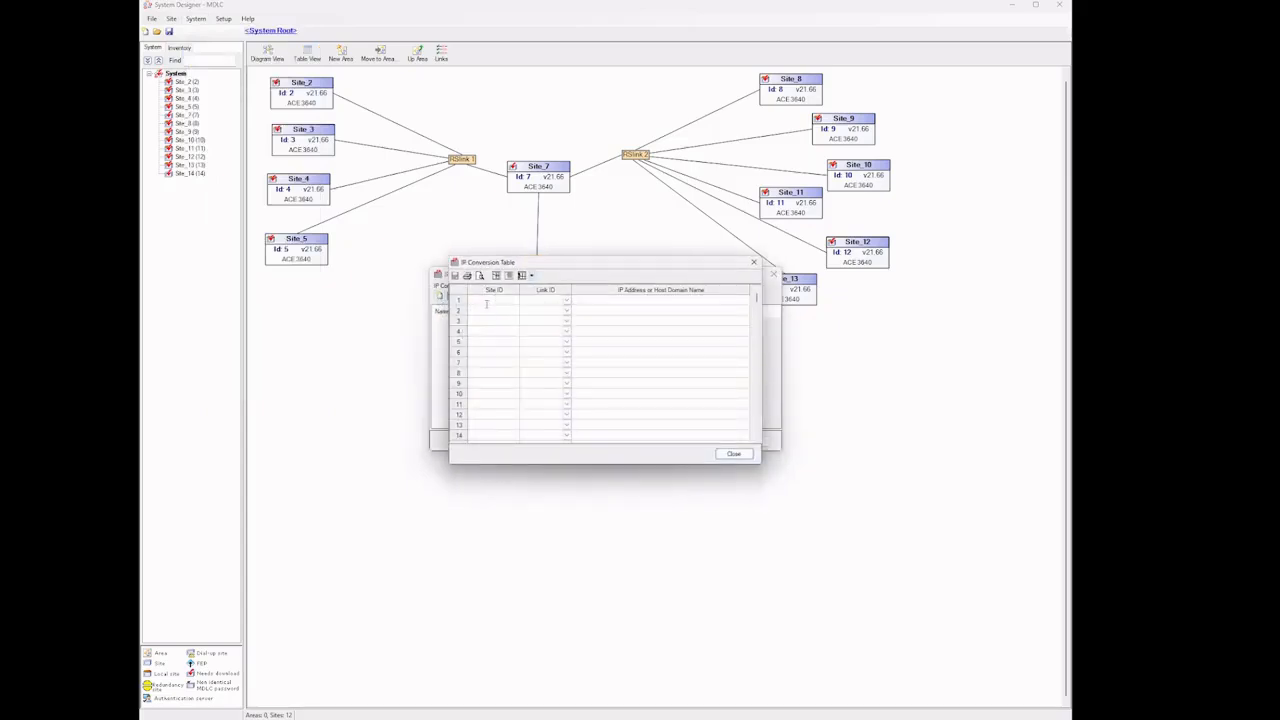
{"action": "type", "text": "1"}
{"action": "left_click", "coordinate": [567, 300]}
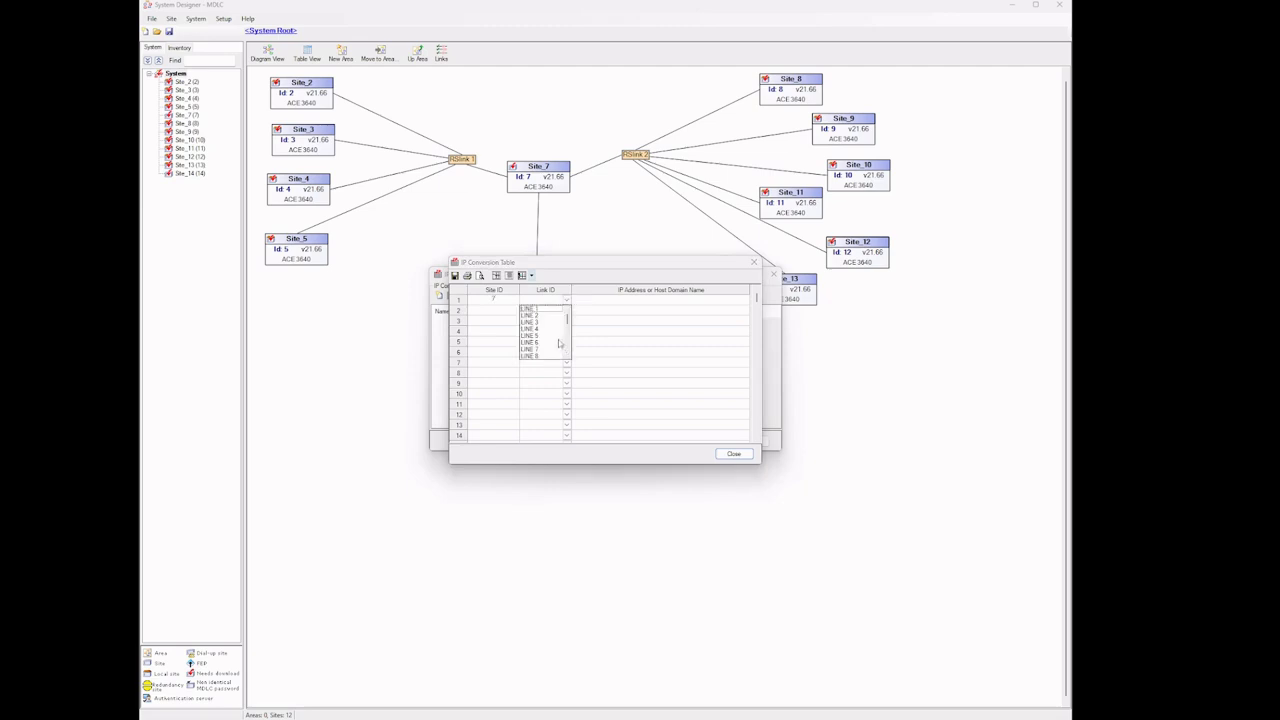
{"action": "left_click", "coordinate": [558, 349]}
{"action": "left_click", "coordinate": [616, 332]}
{"action": "double_click", "coordinate": [638, 299]}
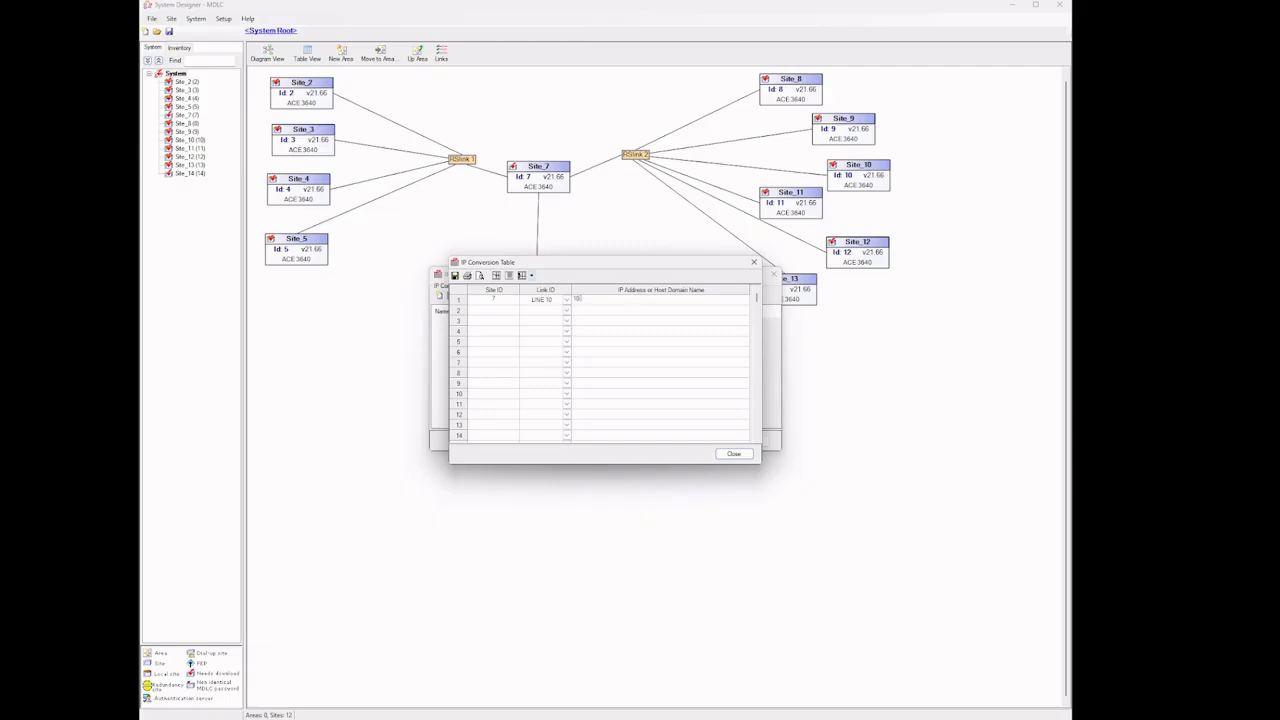
{"action": "type", "text": "10.160.100.107"}
{"action": "left_click", "coordinate": [643, 309]}
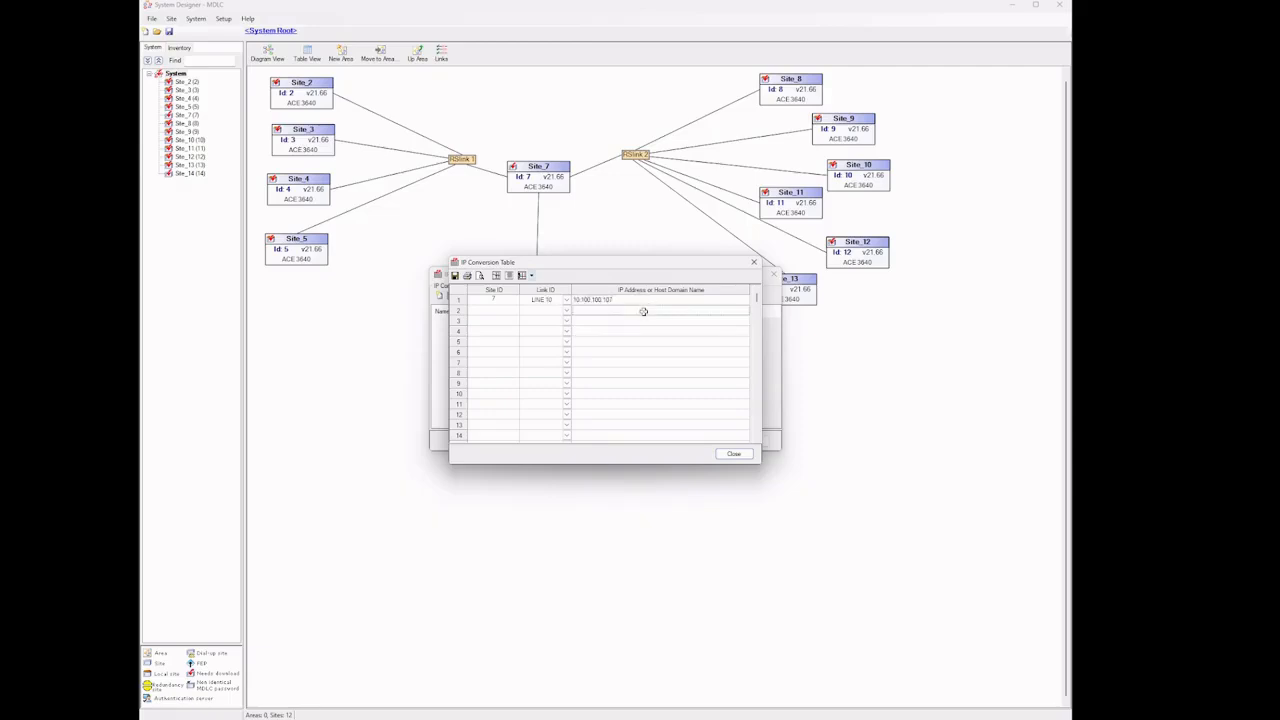
Add a second table entry for site ID 14 with link LINE 10 and IP address 10.100.100.114.
{"action": "left_click", "coordinate": [496, 309]}
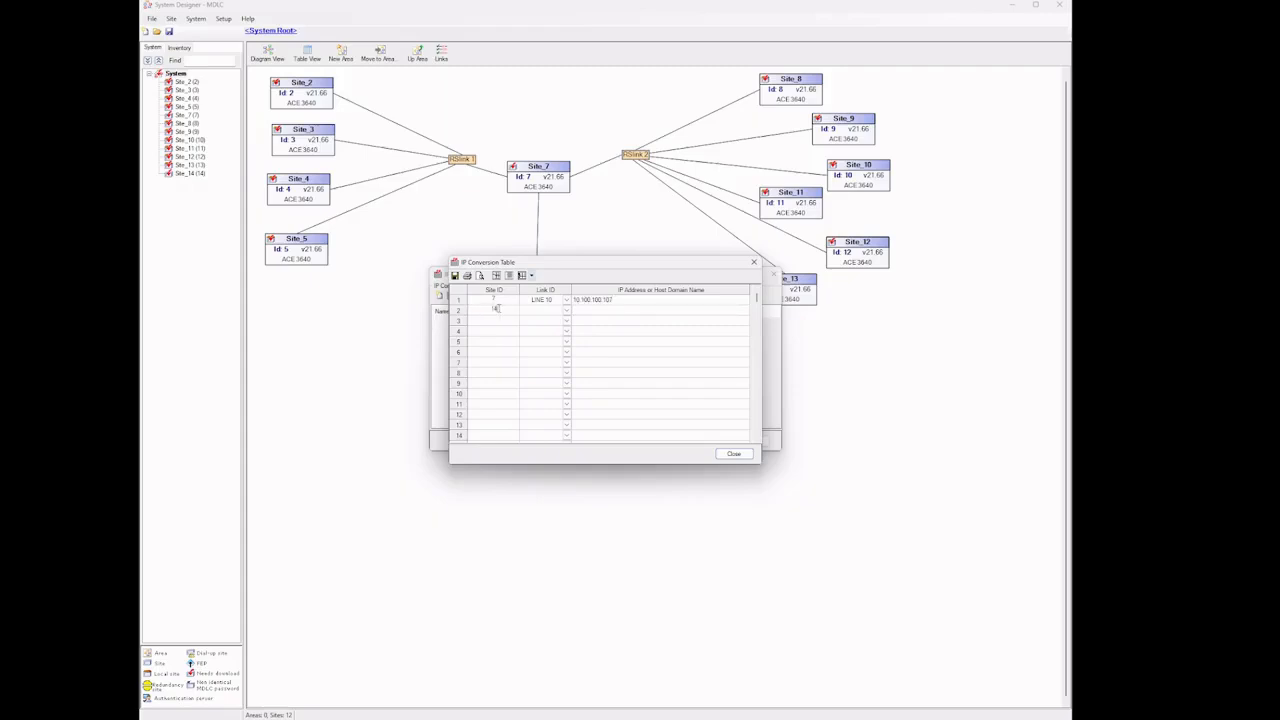
{"action": "left_click", "coordinate": [566, 310]}
{"action": "left_click", "coordinate": [567, 366]}
{"action": "left_click", "coordinate": [535, 333]}
{"action": "type", "text": "10.100.100.114"}
{"action": "left_click", "coordinate": [635, 320]}
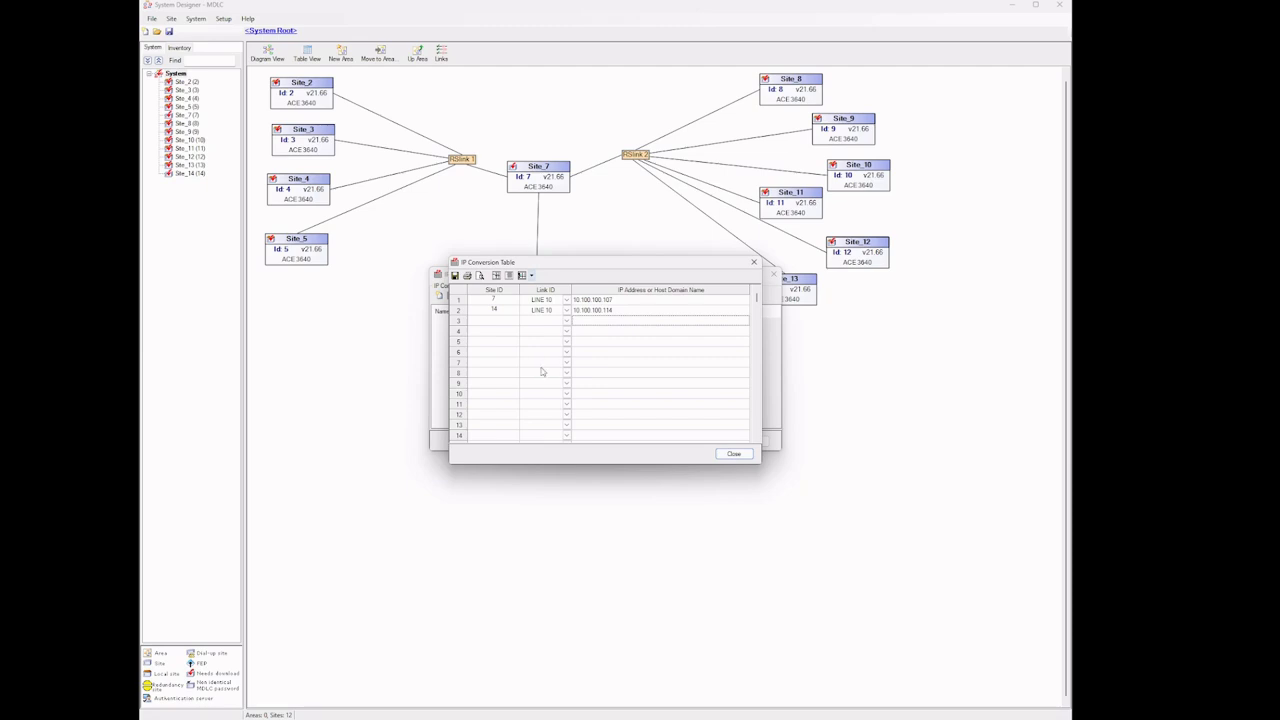
Close the IP conversion table, saving it under the file name NewNet1.
{"action": "left_click", "coordinate": [730, 454]}
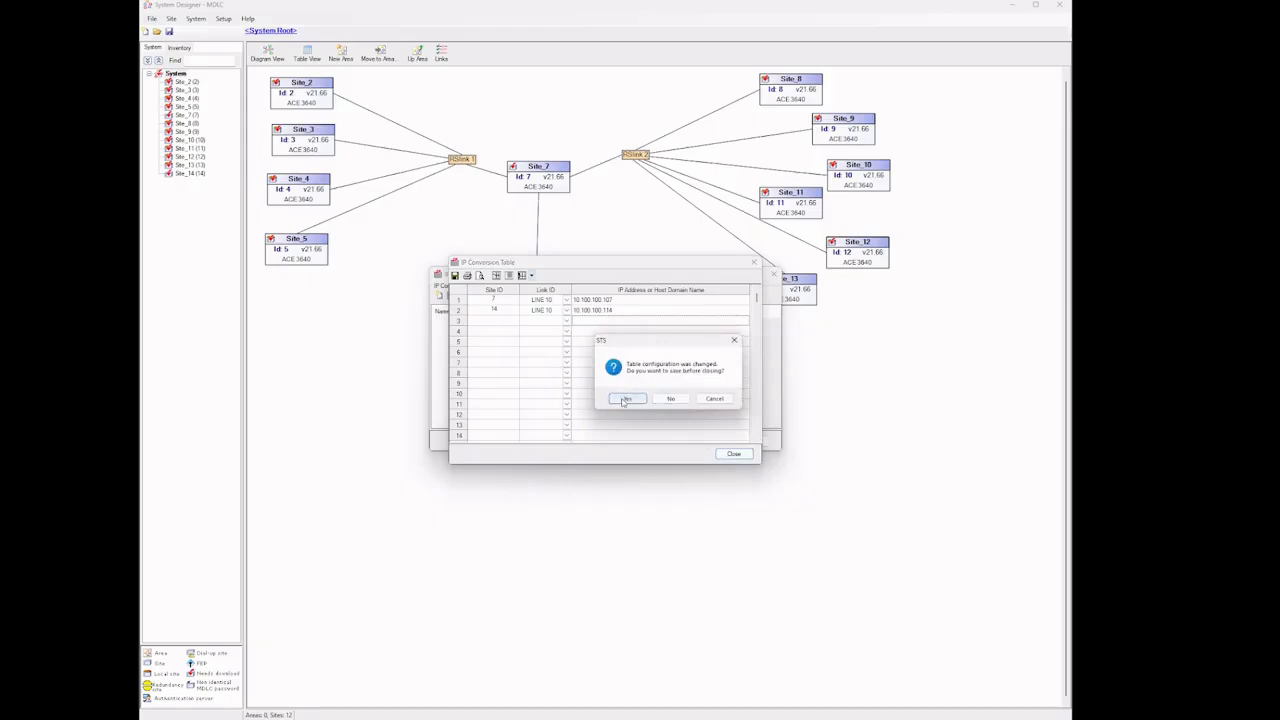
{"action": "left_click", "coordinate": [624, 399]}
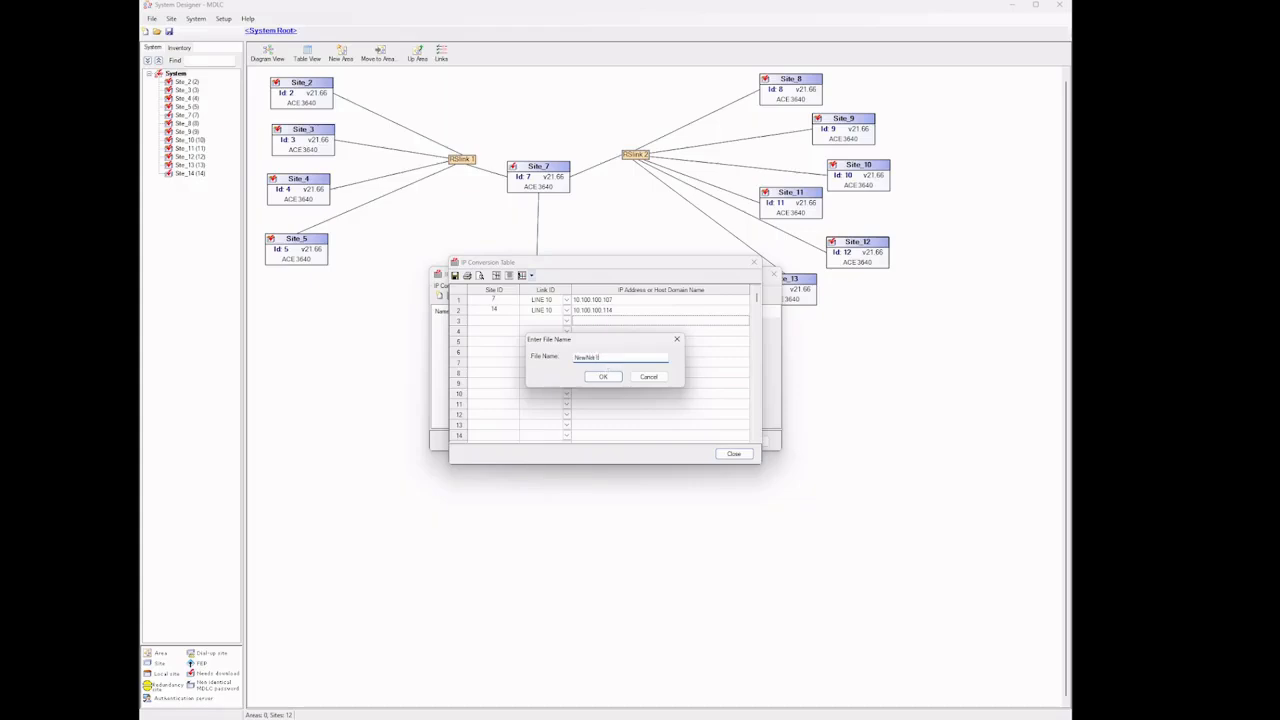
{"action": "left_click", "coordinate": [604, 377]}
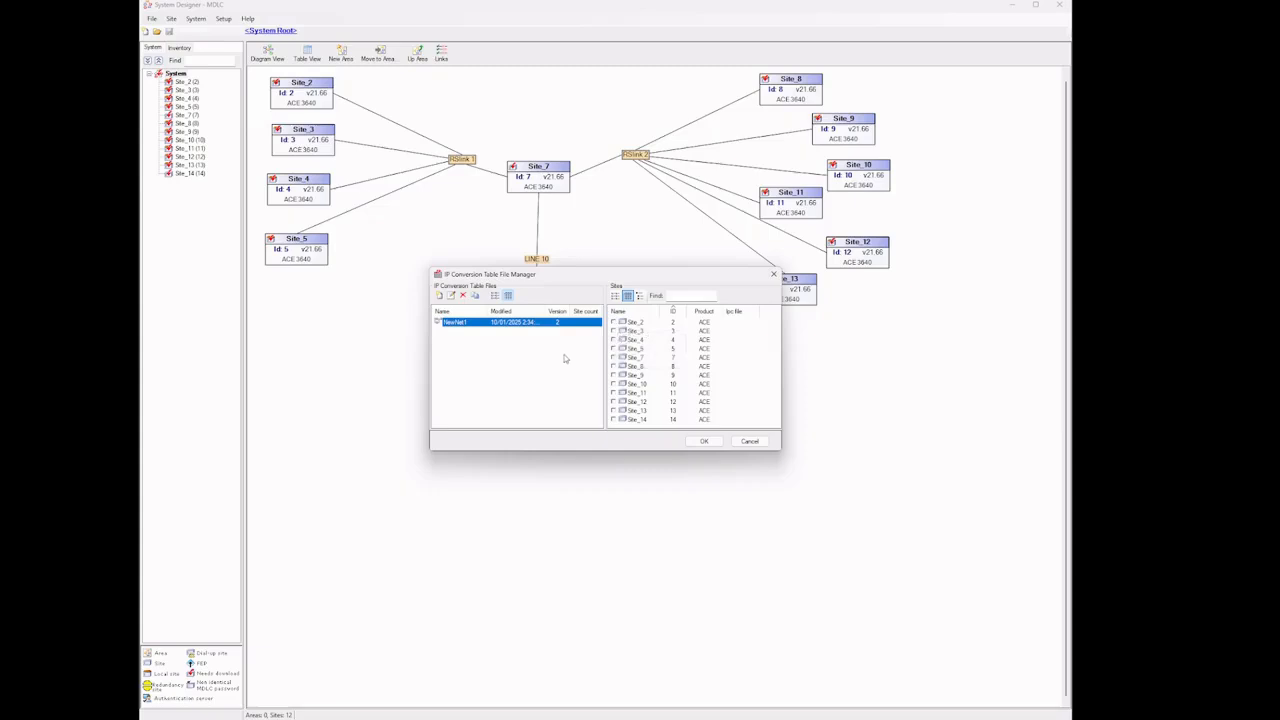
Assign the NewNet1 IP conversion table to Site_14 and Site_7 and confirm the assignment.
{"action": "left_click", "coordinate": [614, 420]}
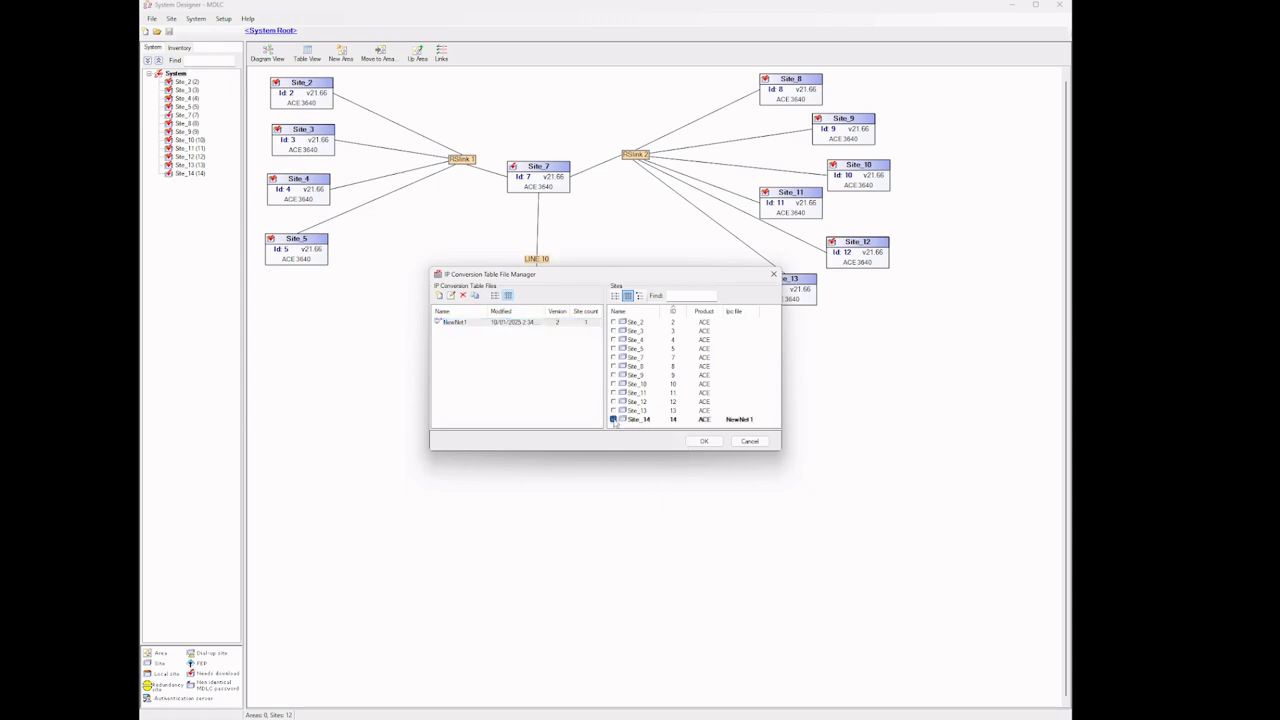
{"action": "left_click", "coordinate": [613, 357]}
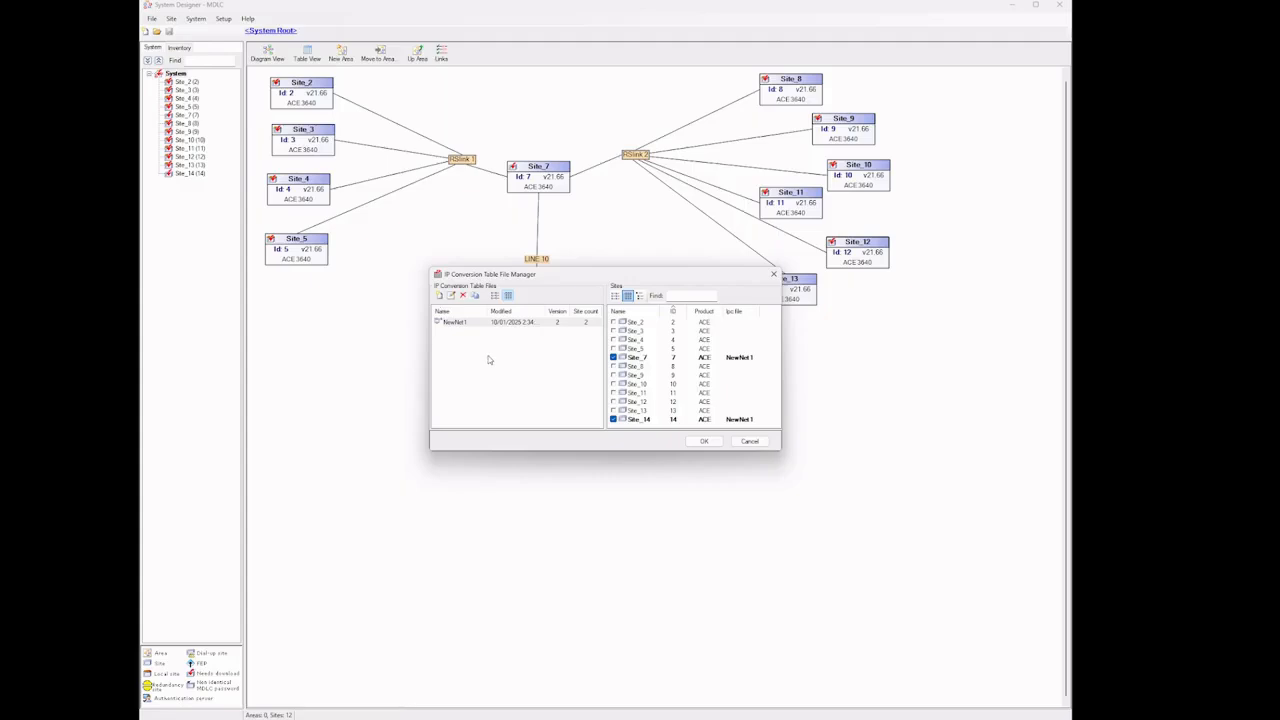
{"action": "left_click", "coordinate": [705, 442]}
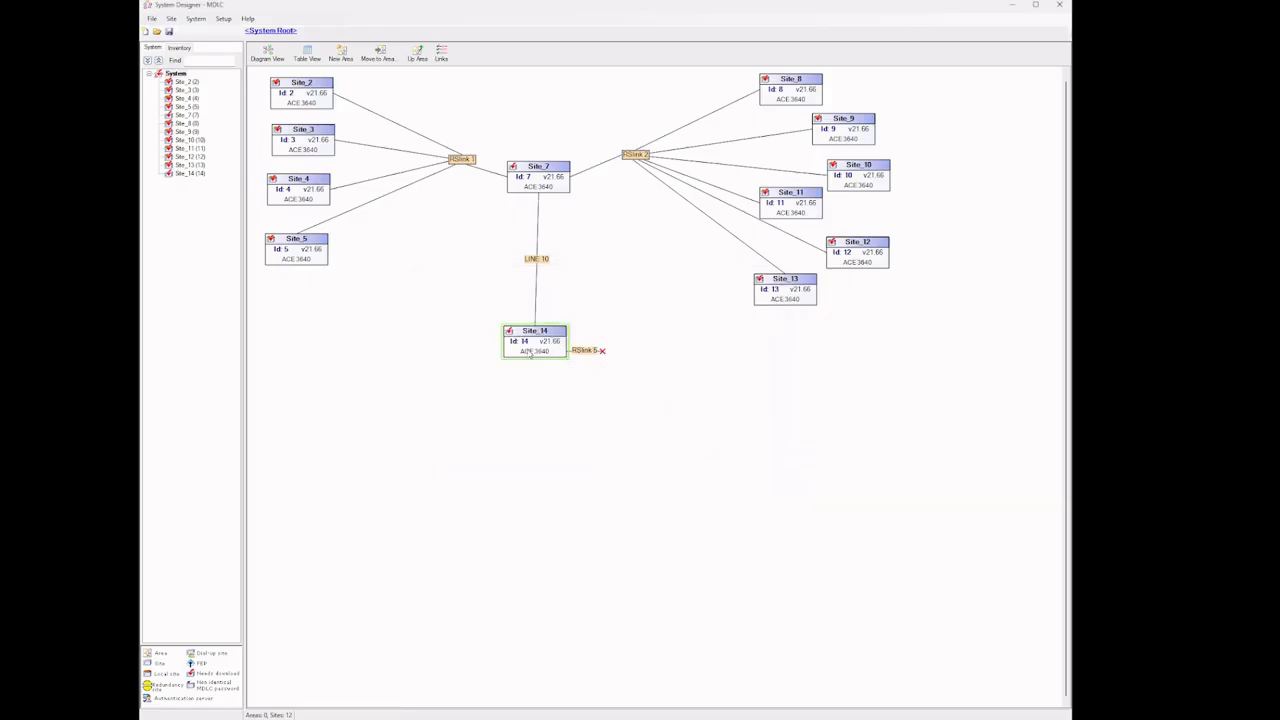
{"action": "left_click", "coordinate": [196, 18]}
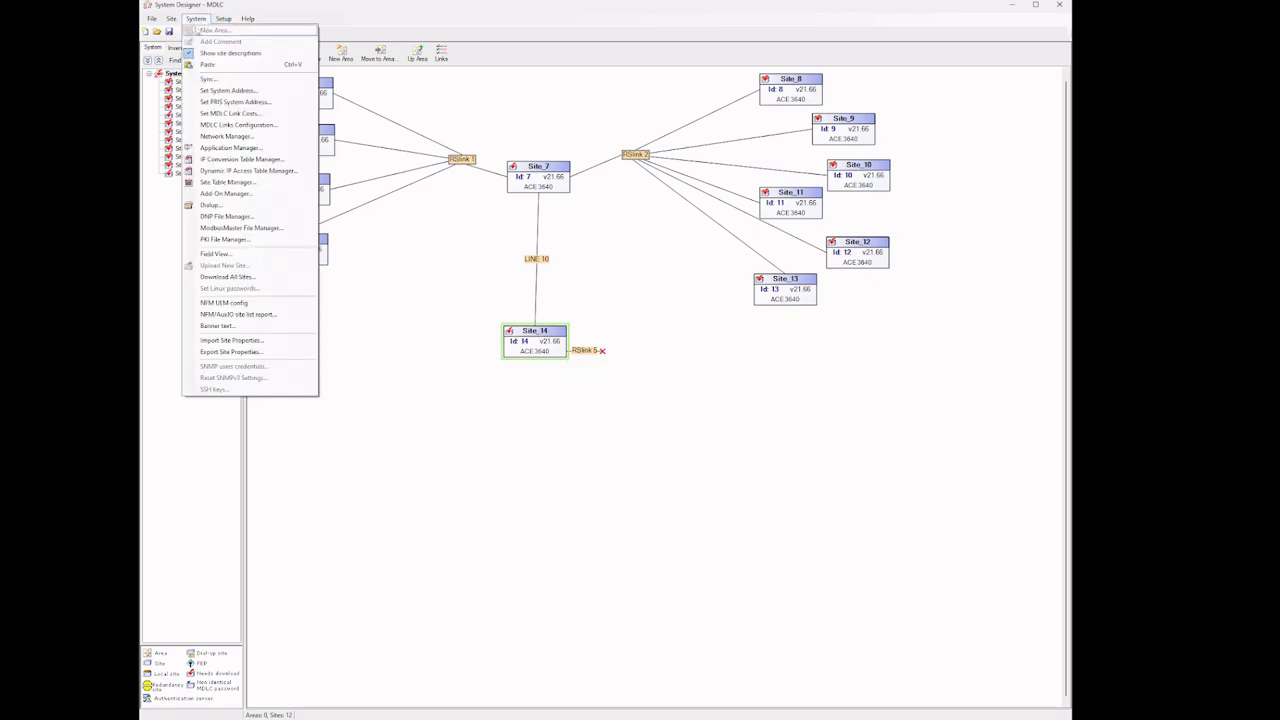
{"action": "left_click", "coordinate": [226, 276]}
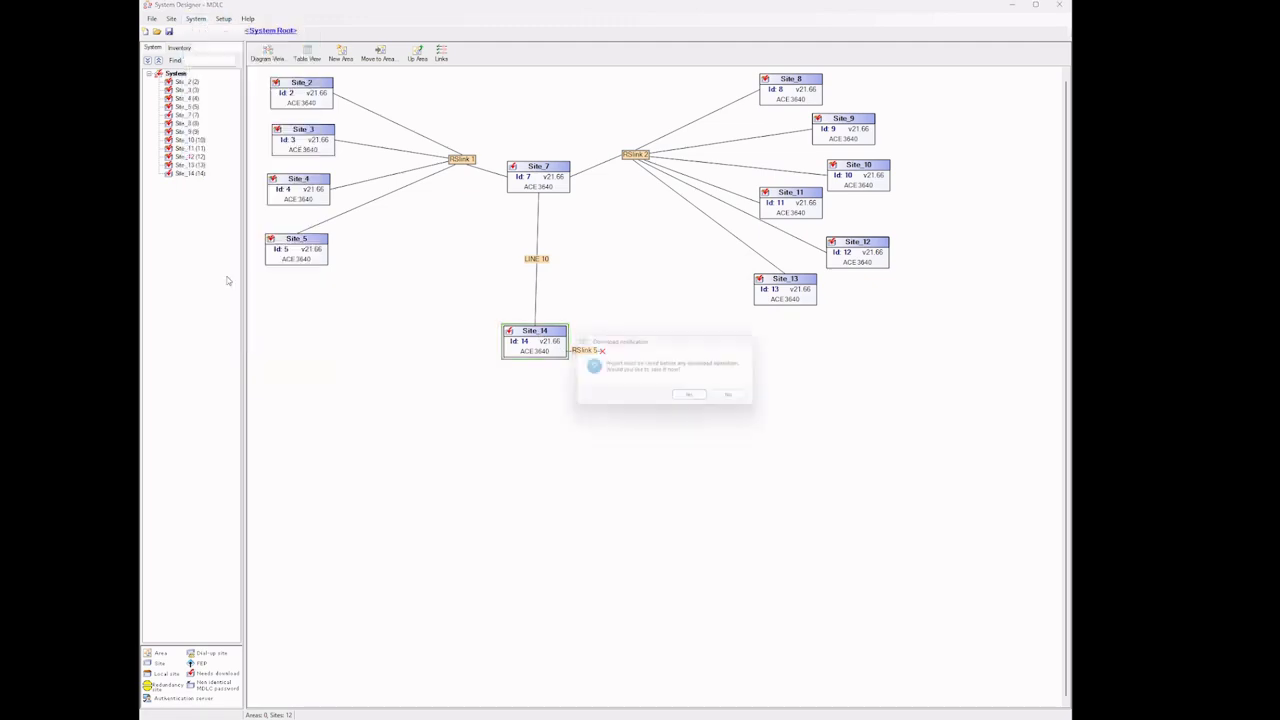
{"action": "left_click", "coordinate": [738, 398]}
Start the download setup for all sites, saving the project first, and reposition the download window.
{"action": "left_click", "coordinate": [196, 18]}
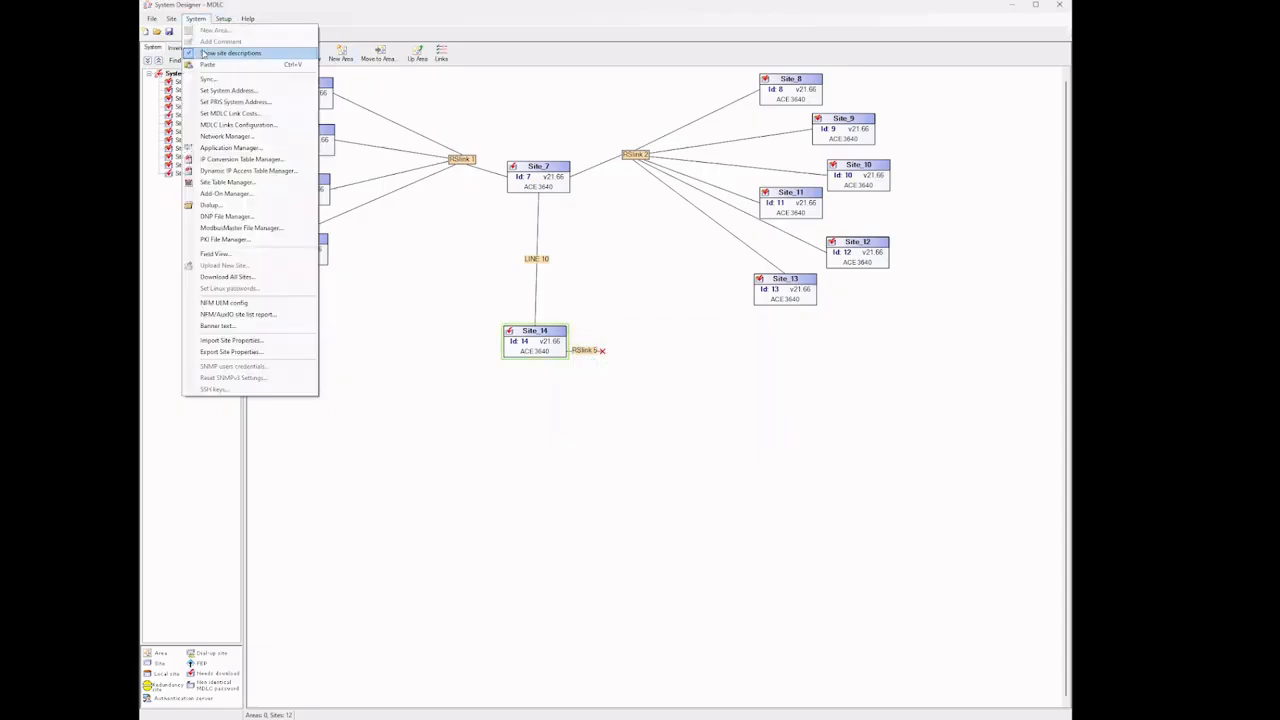
{"action": "left_click", "coordinate": [228, 277]}
{"action": "left_click", "coordinate": [695, 399]}
{"action": "left_click_drag", "start_coordinate": [646, 216], "coordinate": [606, 168]}
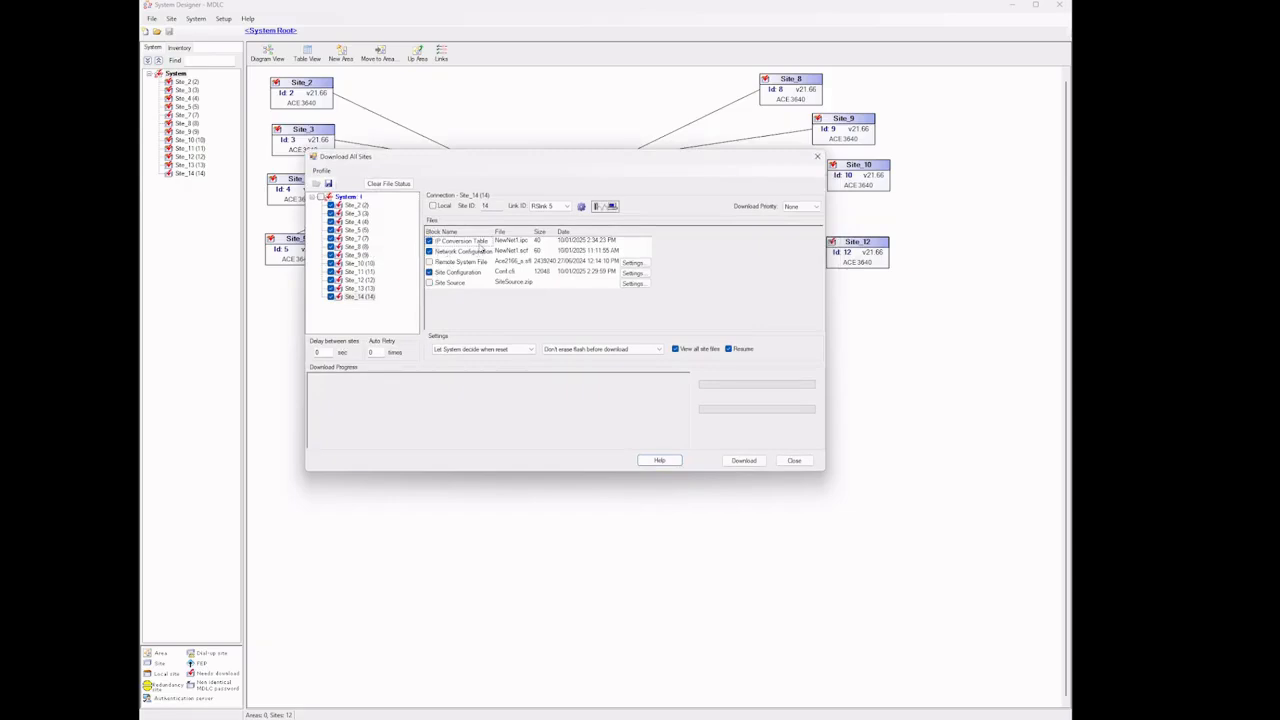
Compare the download files listed for Site_2, Site_3, Site_7 and Site_14, and close without downloading.
{"action": "mouse_move", "coordinate": [358, 213]}
{"action": "left_click", "coordinate": [356, 205]}
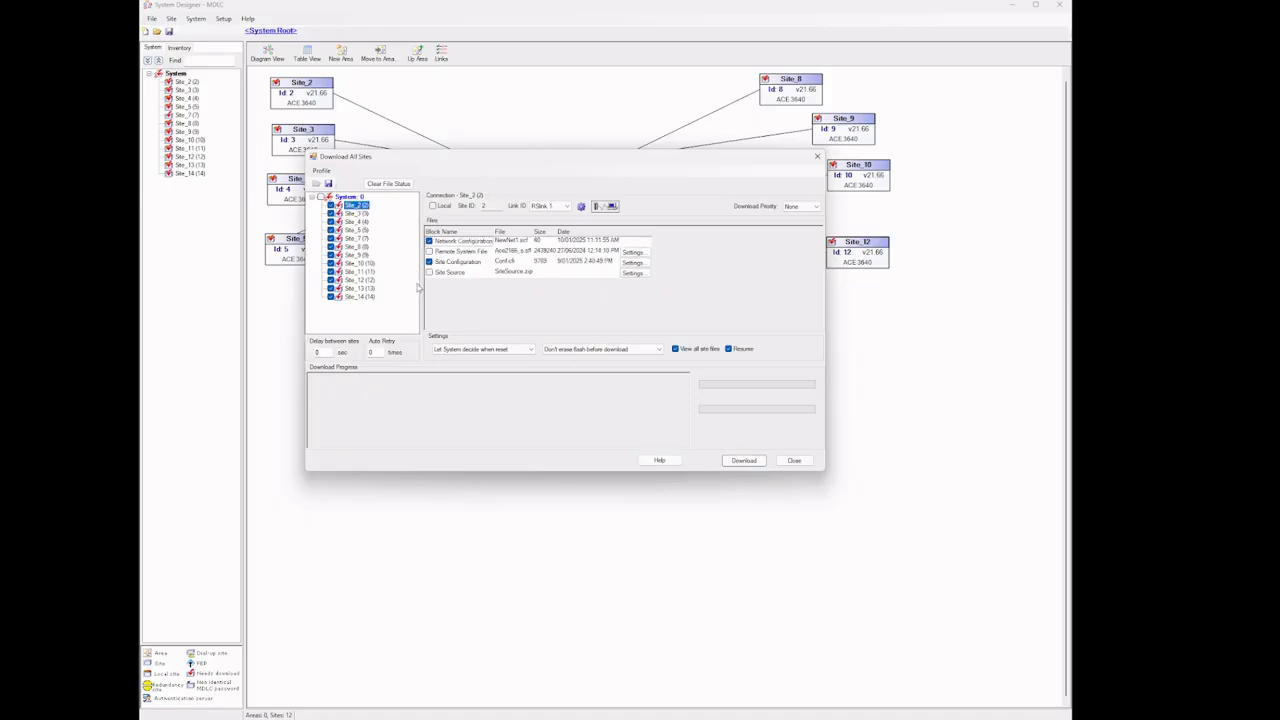
{"action": "left_click", "coordinate": [352, 213]}
{"action": "left_click", "coordinate": [355, 241]}
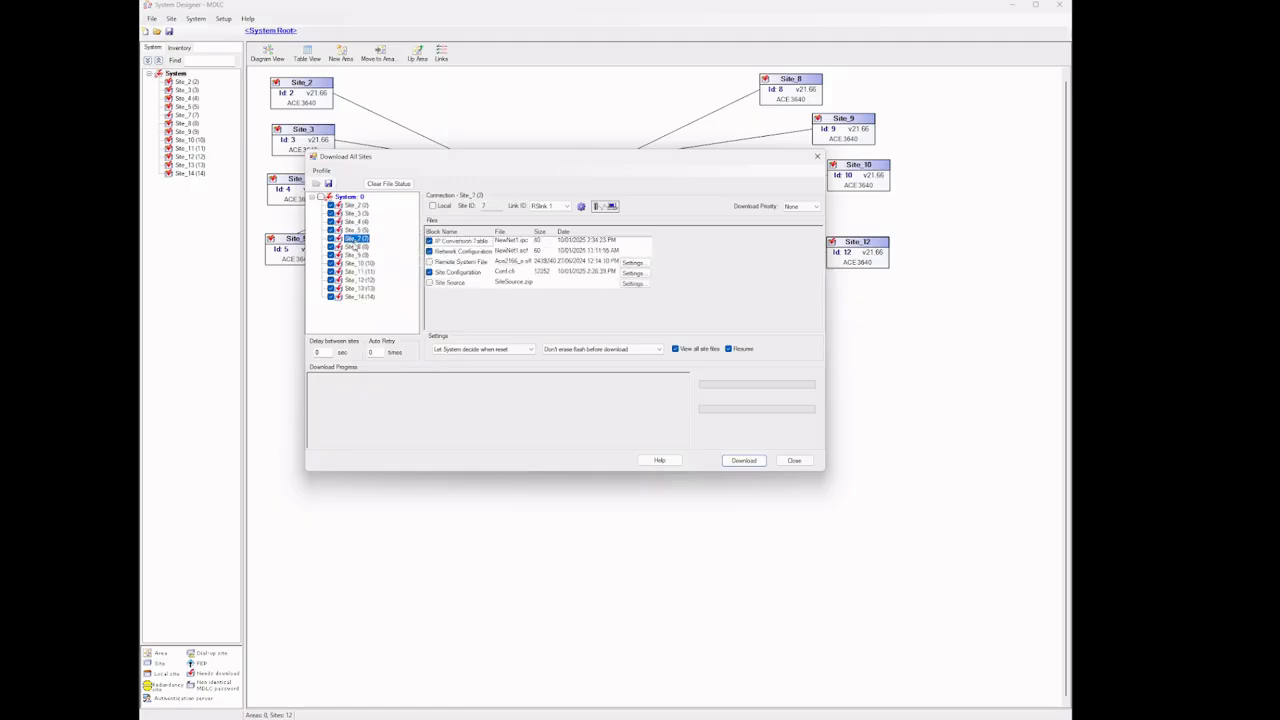
{"action": "left_click", "coordinate": [358, 296]}
{"action": "left_click", "coordinate": [794, 460]}
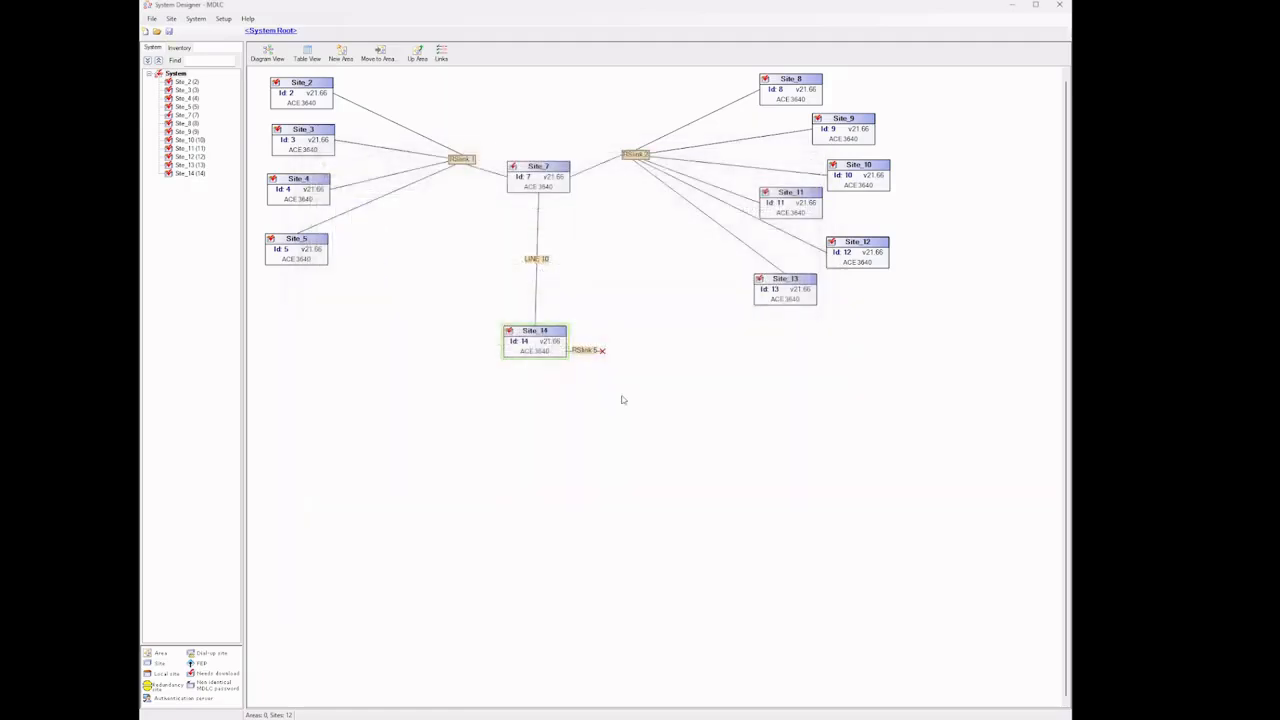
Edit the NewNet1 network table to add LINE 10 as the third link of site 7.
{"action": "mouse_move", "coordinate": [546, 352]}
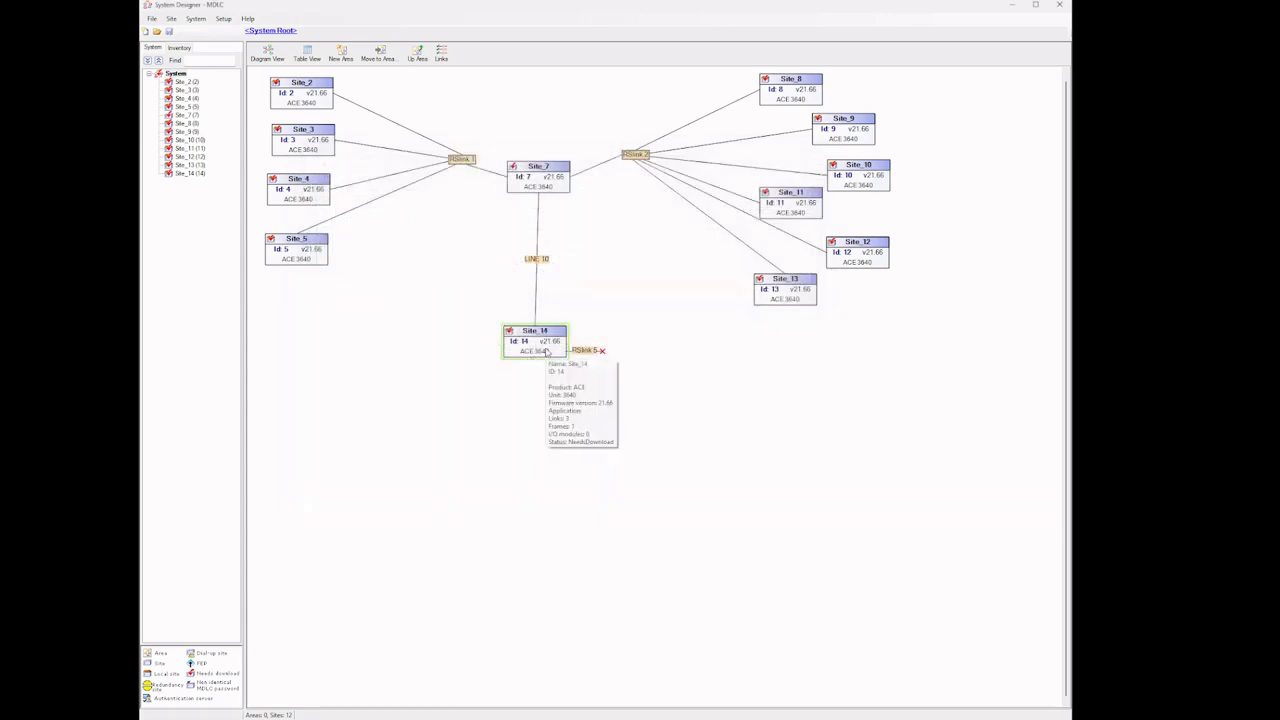
{"action": "left_click", "coordinate": [196, 19]}
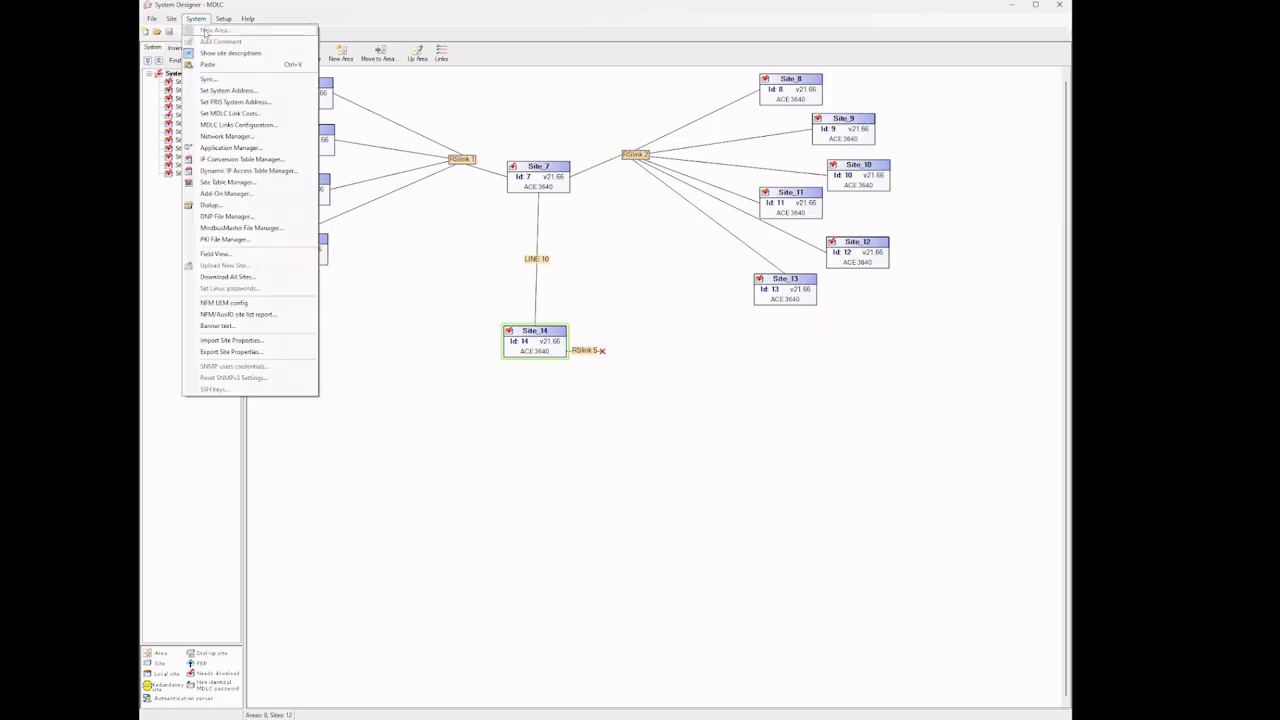
{"action": "left_click", "coordinate": [226, 136]}
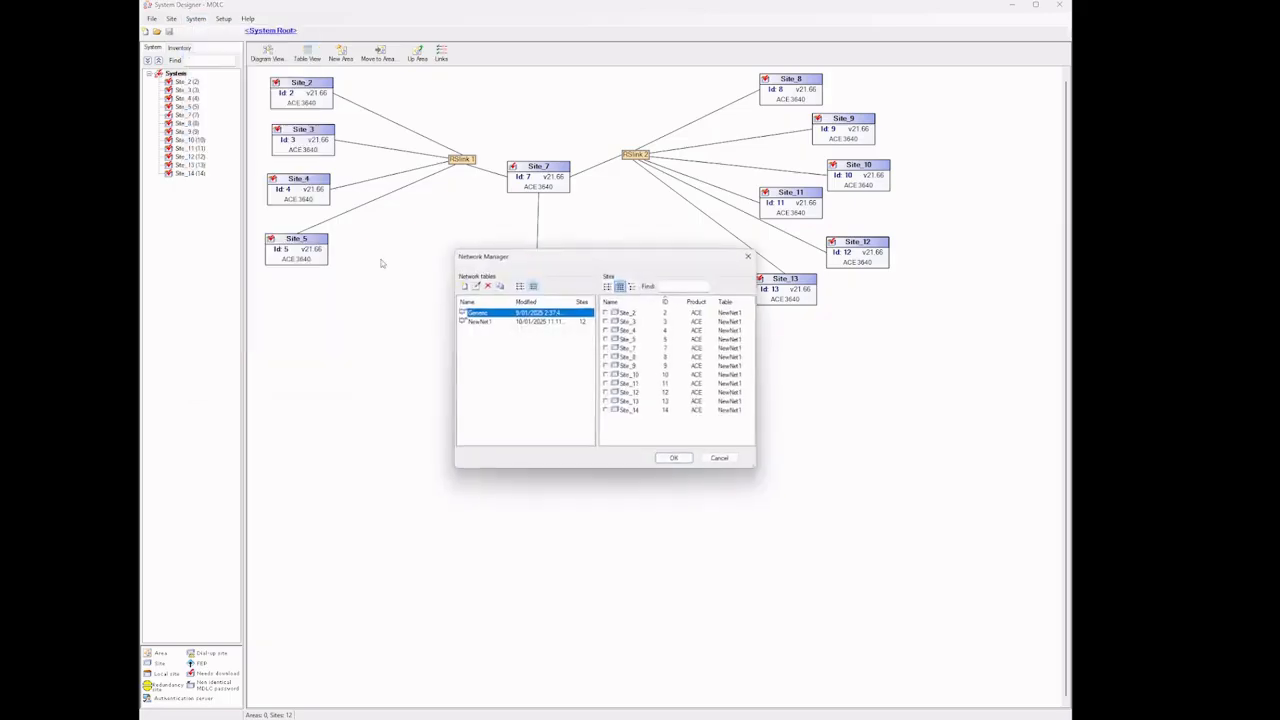
{"action": "left_click", "coordinate": [480, 322]}
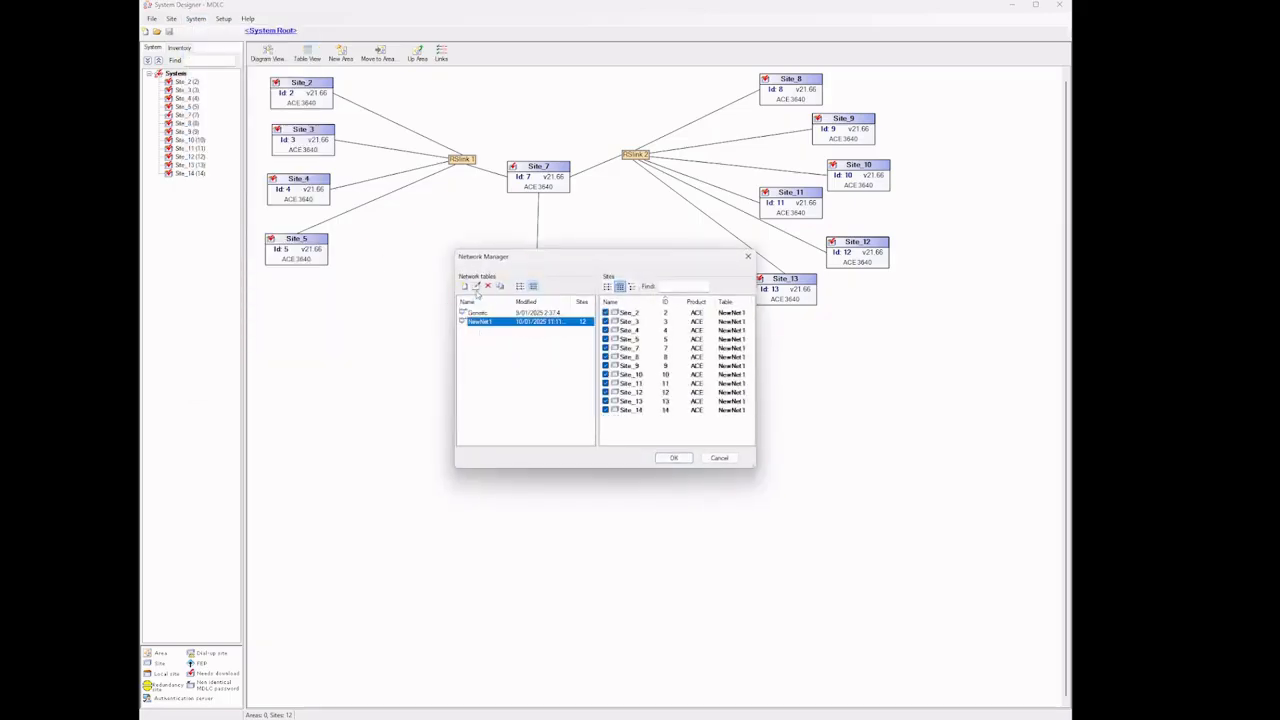
{"action": "left_click", "coordinate": [477, 286]}
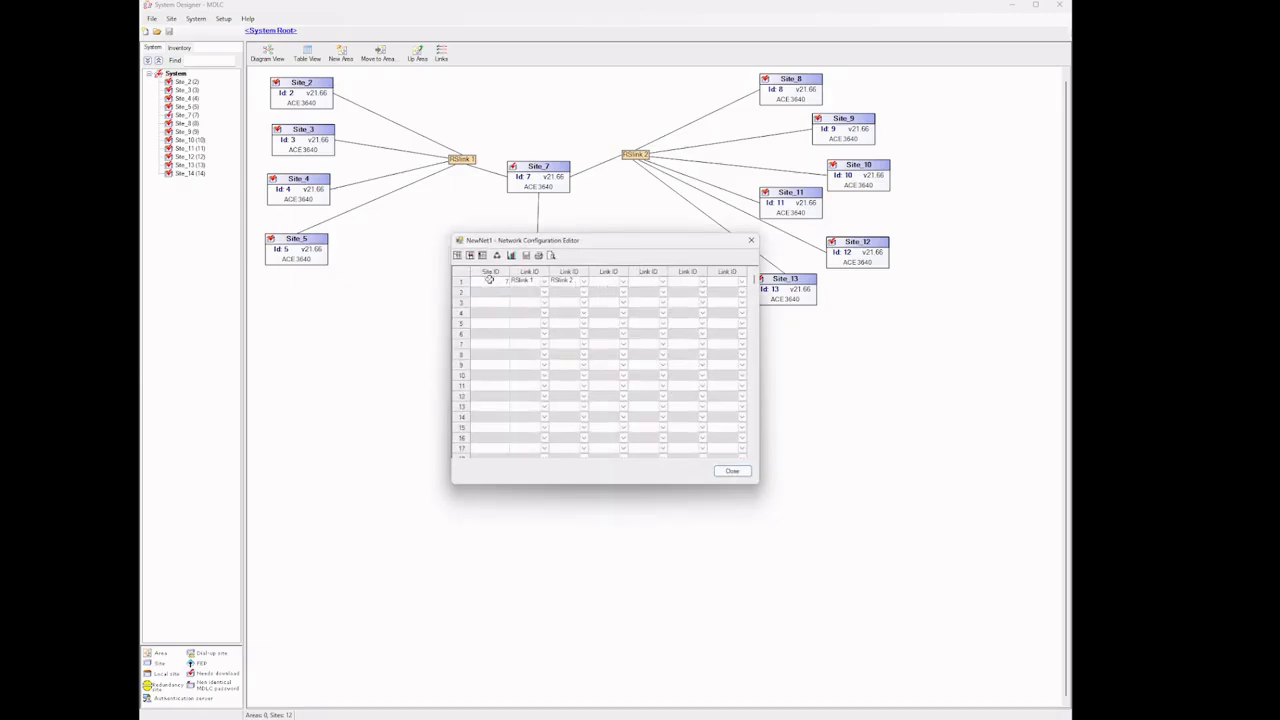
{"action": "left_click", "coordinate": [623, 283]}
{"action": "scroll", "coordinate": [624, 340], "scroll_direction": "down", "scroll_amount": 2}
{"action": "left_click", "coordinate": [607, 341]}
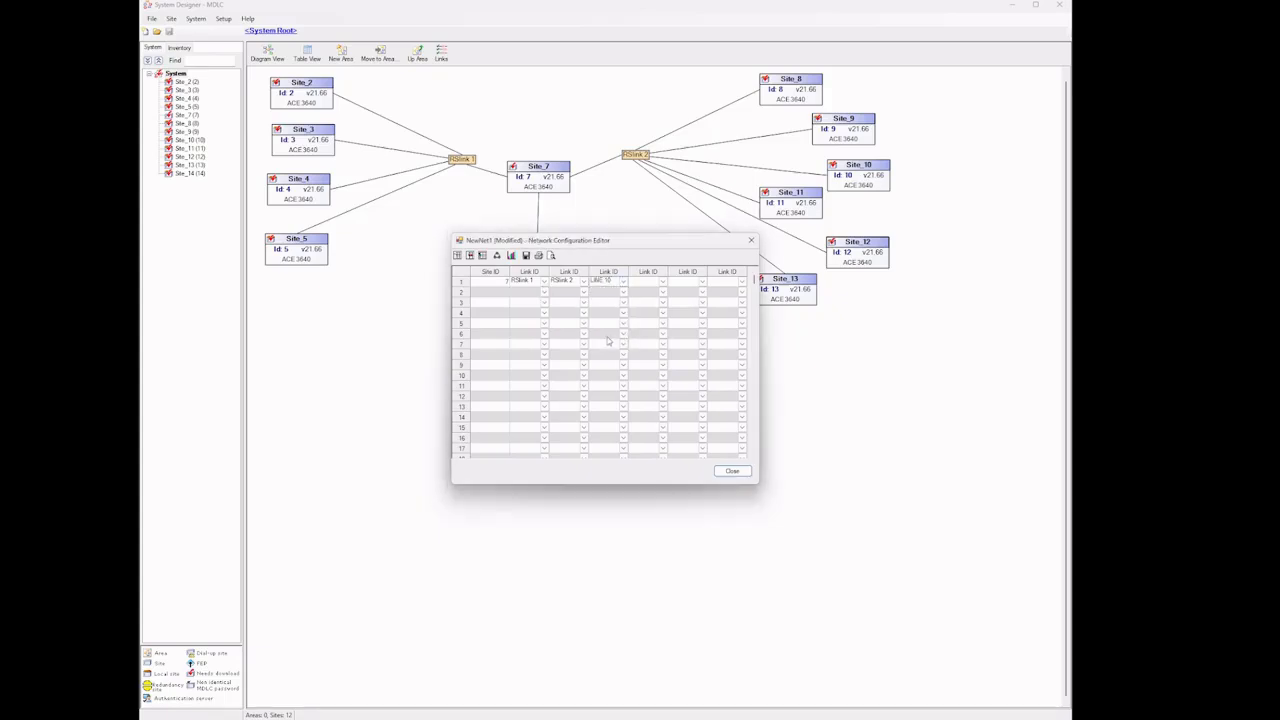
Add site 14 to the NewNet1 network table with LINE 10 and RSlink 3 as its links, and save the table.
{"action": "left_click", "coordinate": [473, 294]}
{"action": "left_click", "coordinate": [544, 292]}
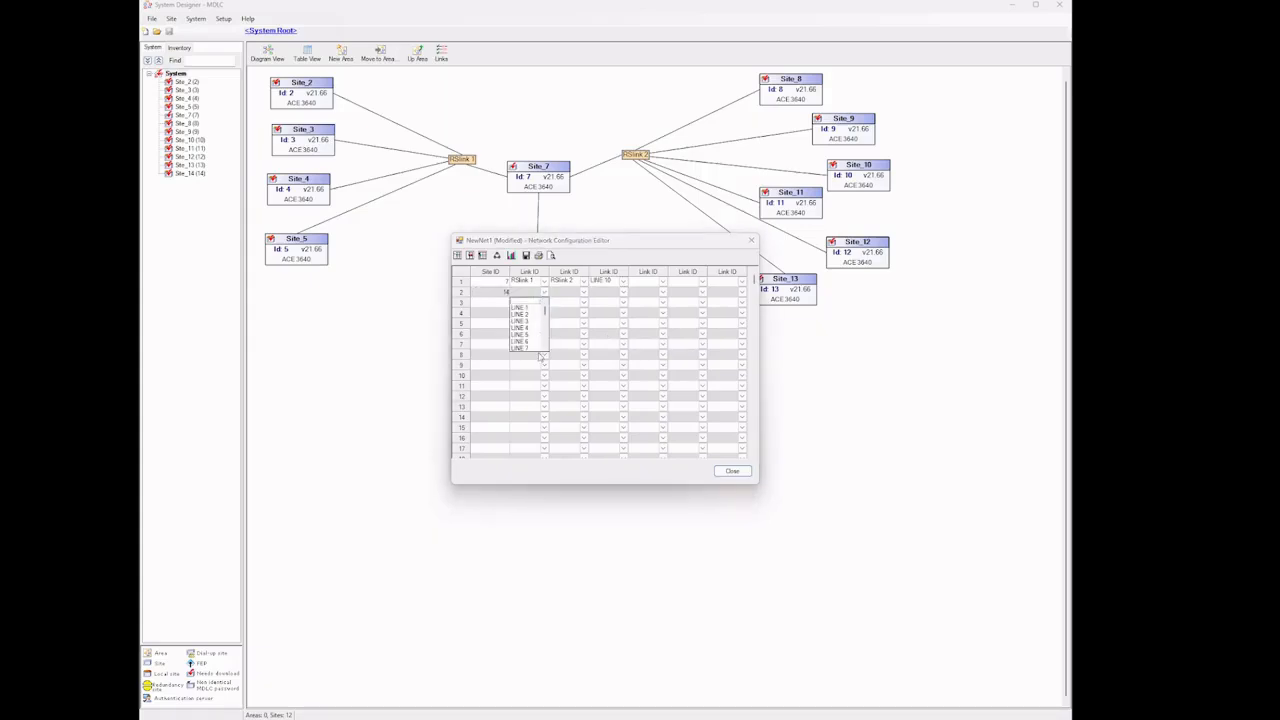
{"action": "scroll", "coordinate": [548, 344], "scroll_direction": "down", "scroll_amount": 2}
{"action": "left_click", "coordinate": [522, 321]}
{"action": "left_click", "coordinate": [584, 292]}
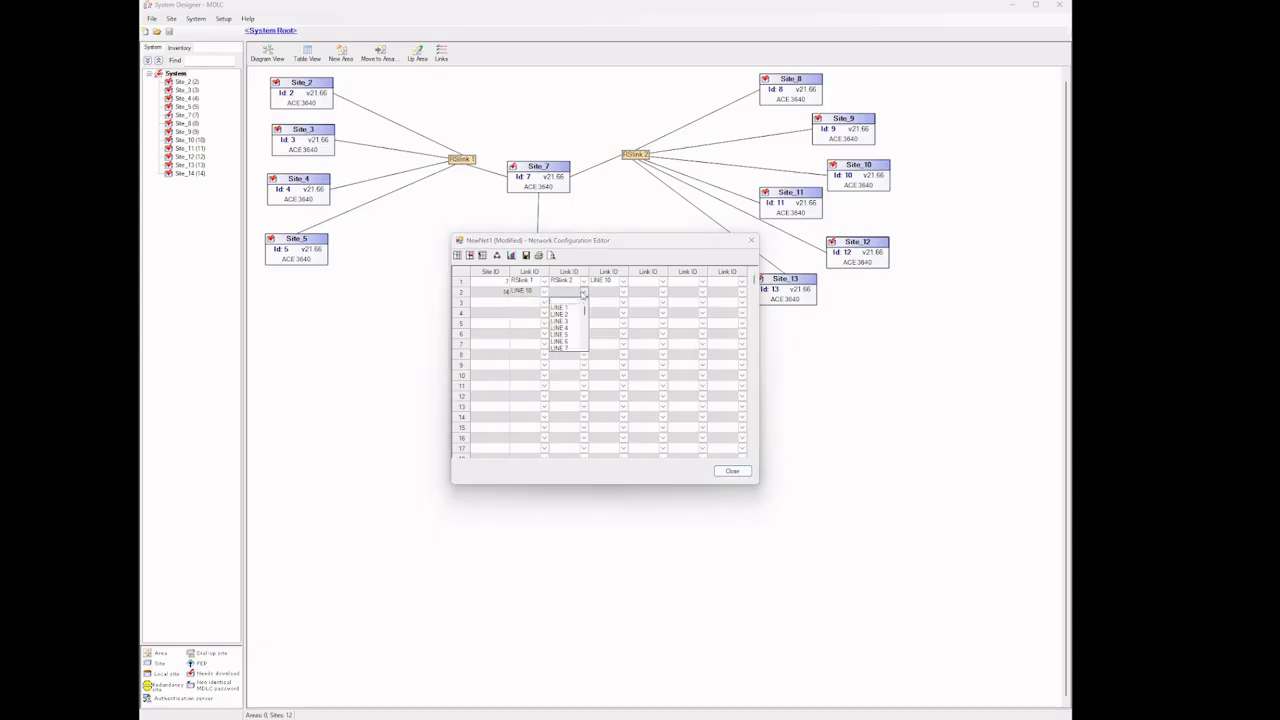
{"action": "key", "text": "r"}
{"action": "left_click", "coordinate": [585, 348]}
{"action": "left_click", "coordinate": [585, 348]}
{"action": "left_click", "coordinate": [563, 346]}
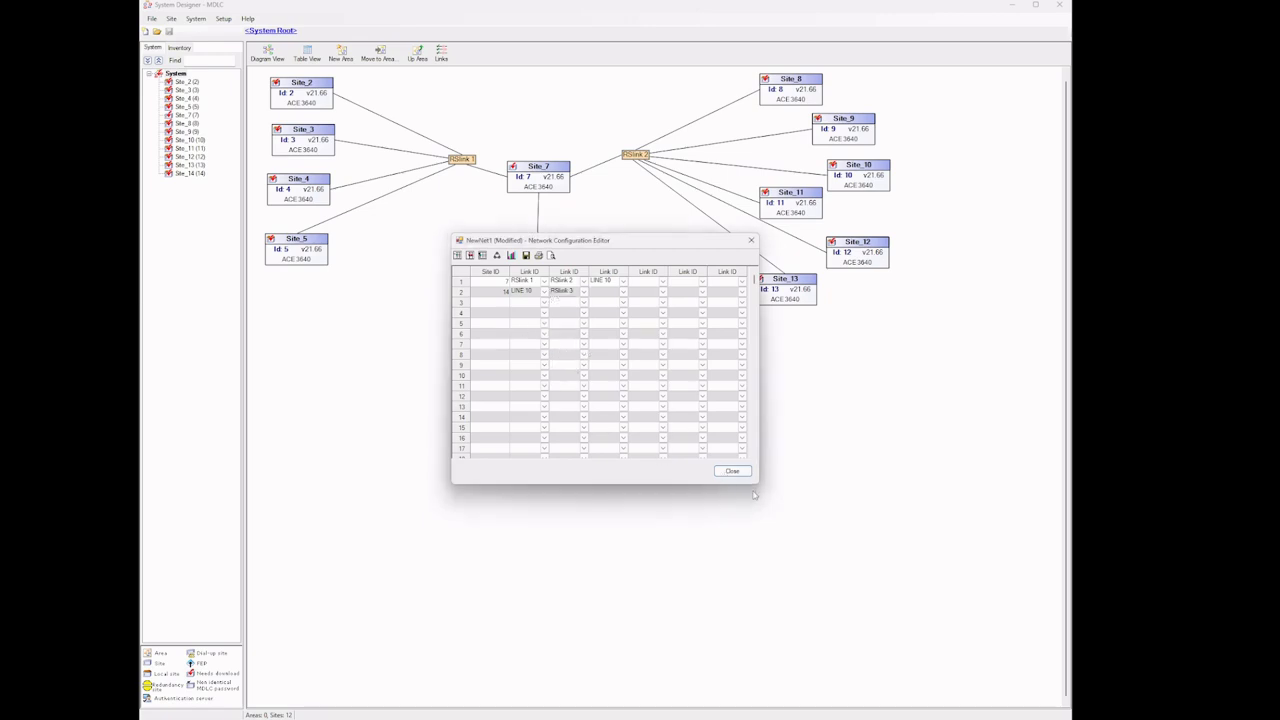
{"action": "left_click", "coordinate": [732, 472]}
{"action": "left_click", "coordinate": [628, 396]}
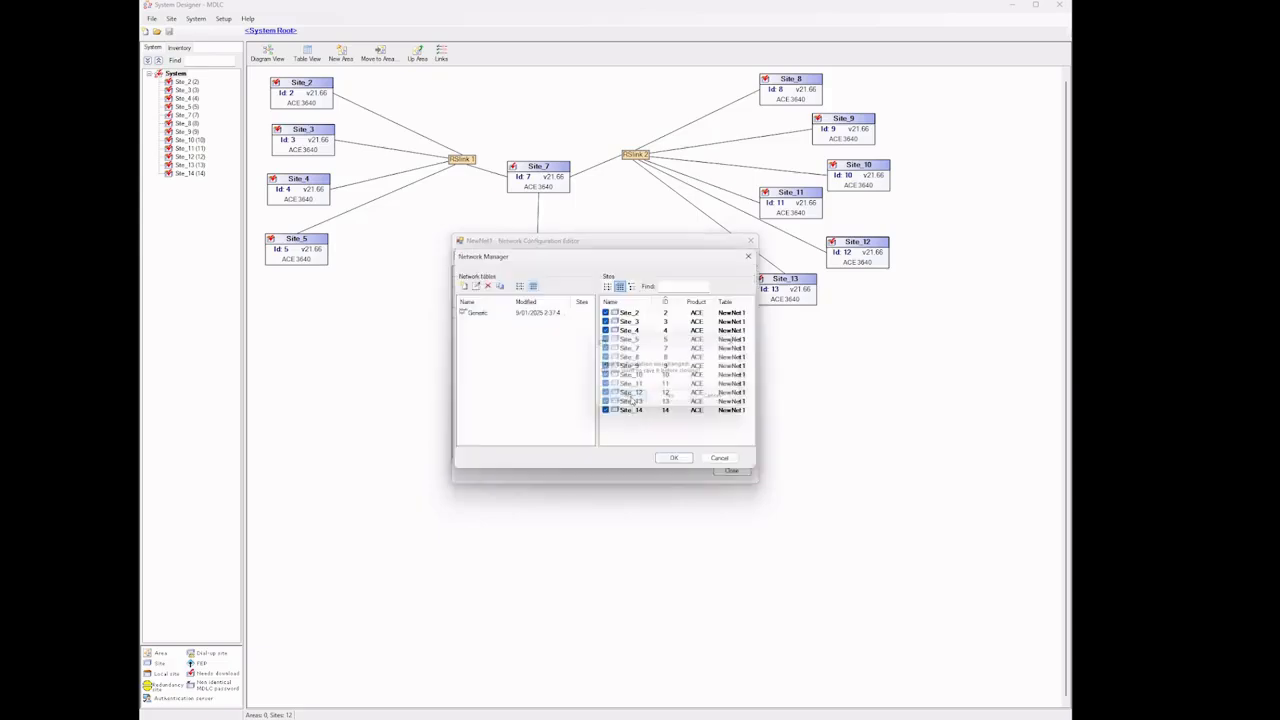
Reopen the NewNet1 network table and set the second link of site 14 to RSlink 5.
{"action": "left_click_drag", "start_coordinate": [620, 258], "coordinate": [580, 379]}
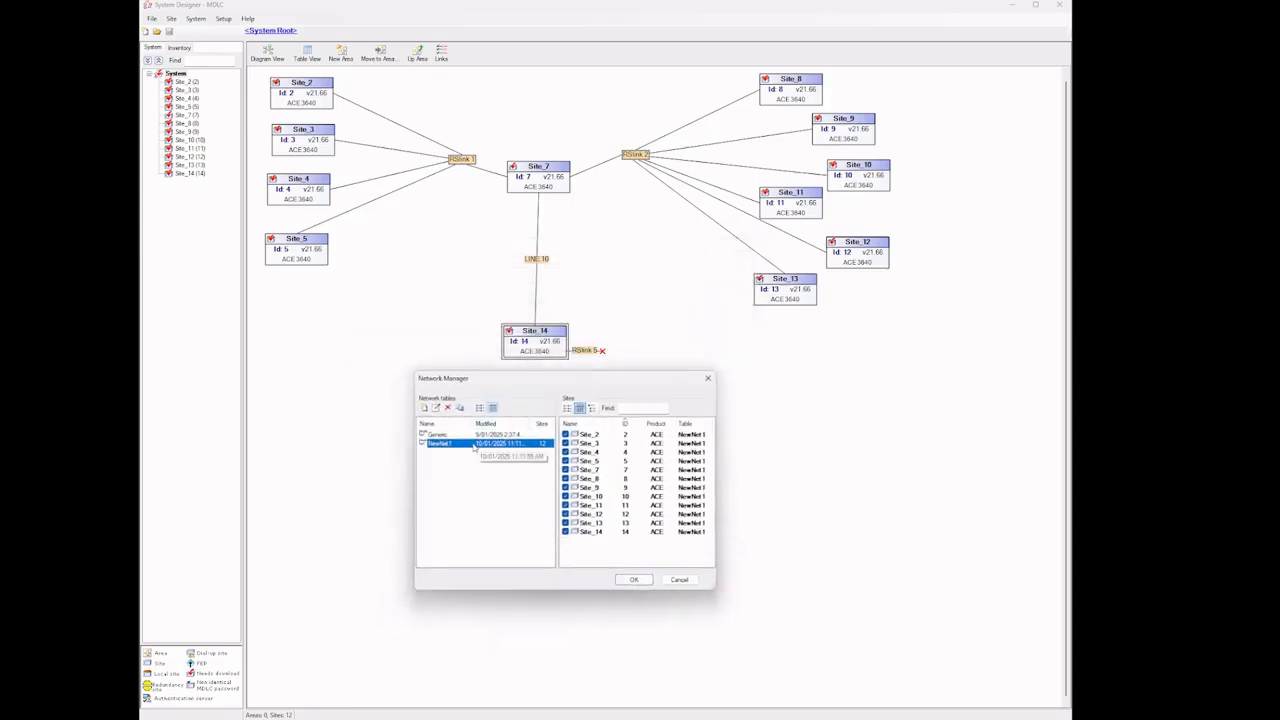
{"action": "left_click", "coordinate": [437, 407]}
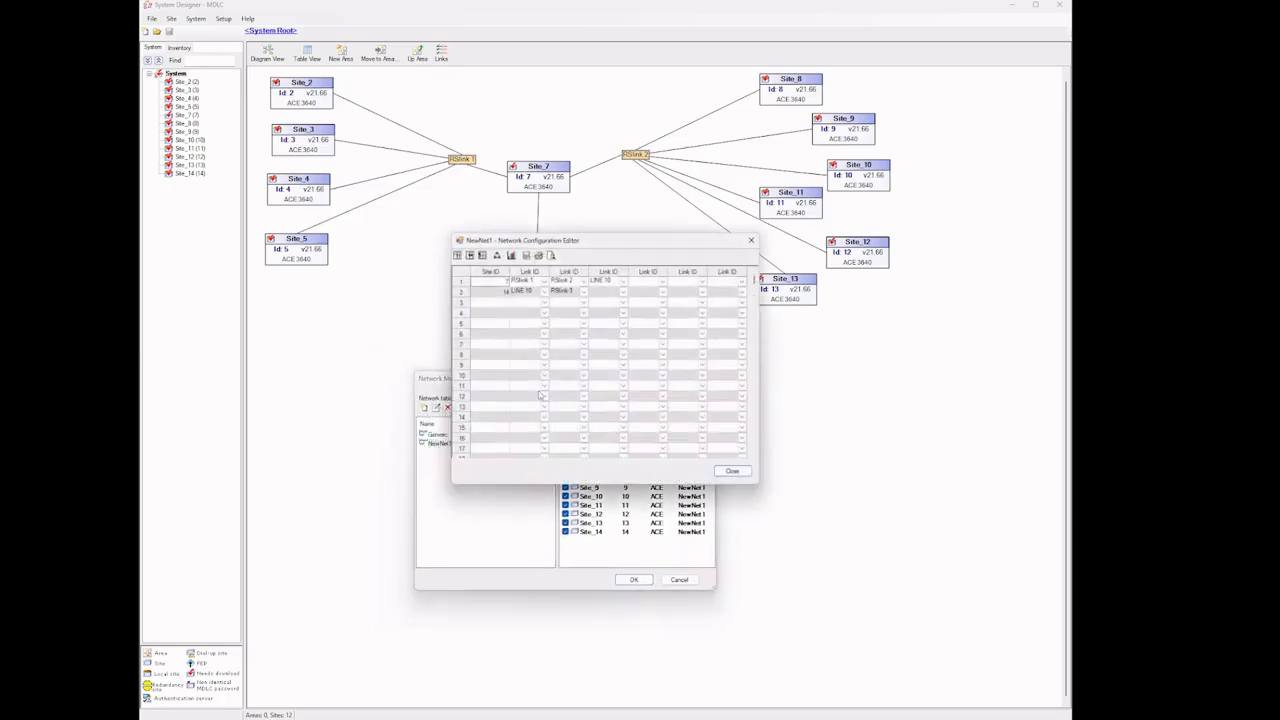
{"action": "left_click", "coordinate": [583, 291]}
{"action": "left_click", "coordinate": [584, 348]}
{"action": "left_click", "coordinate": [584, 348]}
{"action": "left_click", "coordinate": [584, 348]}
{"action": "left_click", "coordinate": [566, 349]}
{"action": "left_click", "coordinate": [722, 471]}
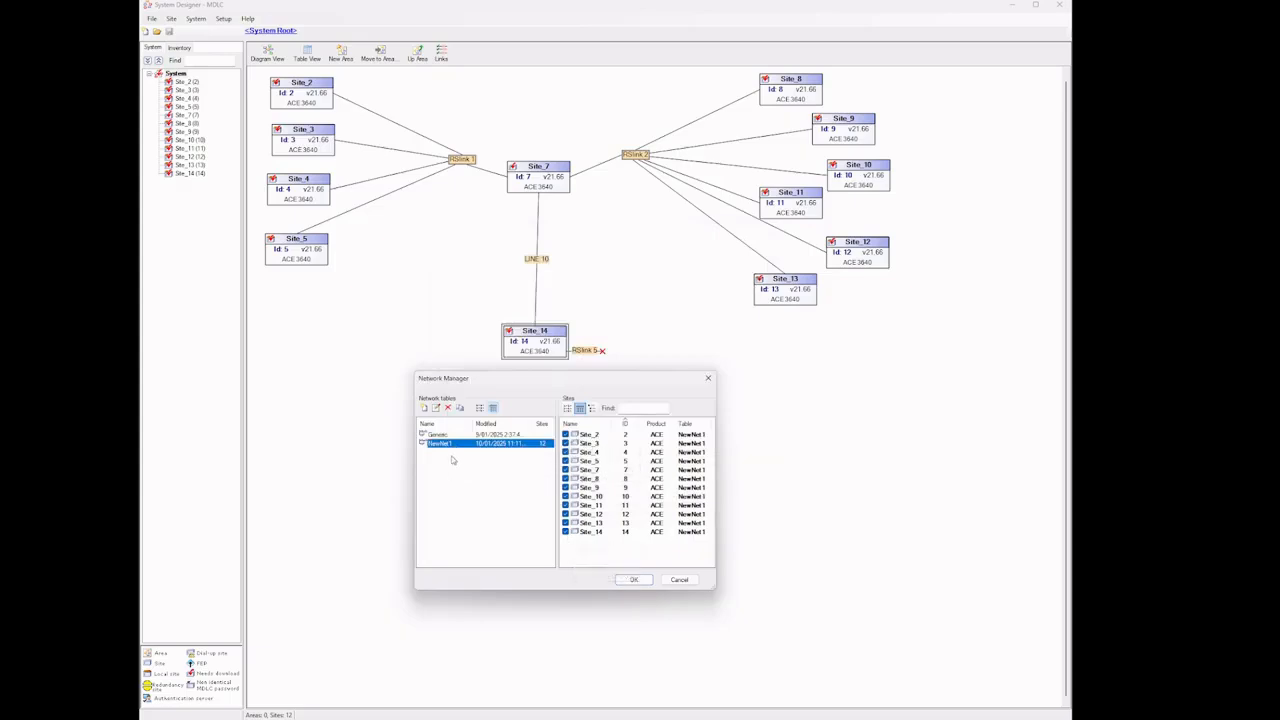
Review the link entries for sites 7 and 14 in the NewNet1 table, and confirm the network assignment.
{"action": "left_click", "coordinate": [436, 408]}
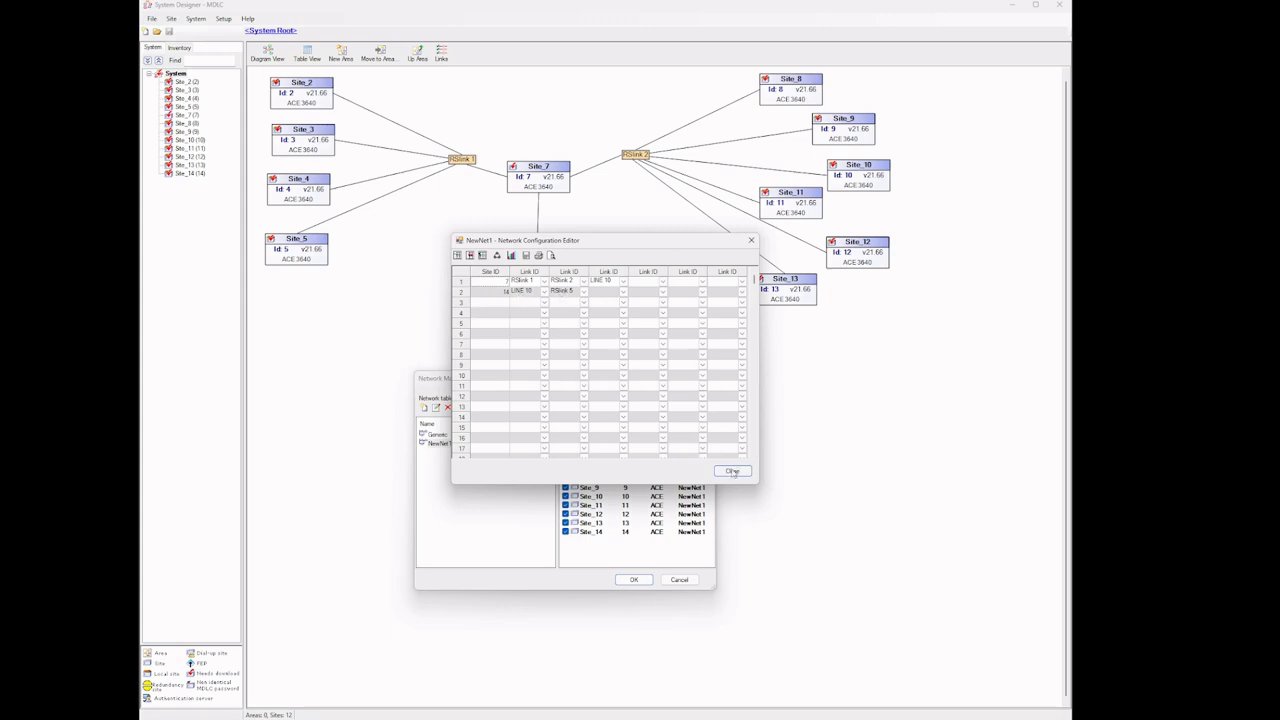
{"action": "left_click", "coordinate": [732, 471]}
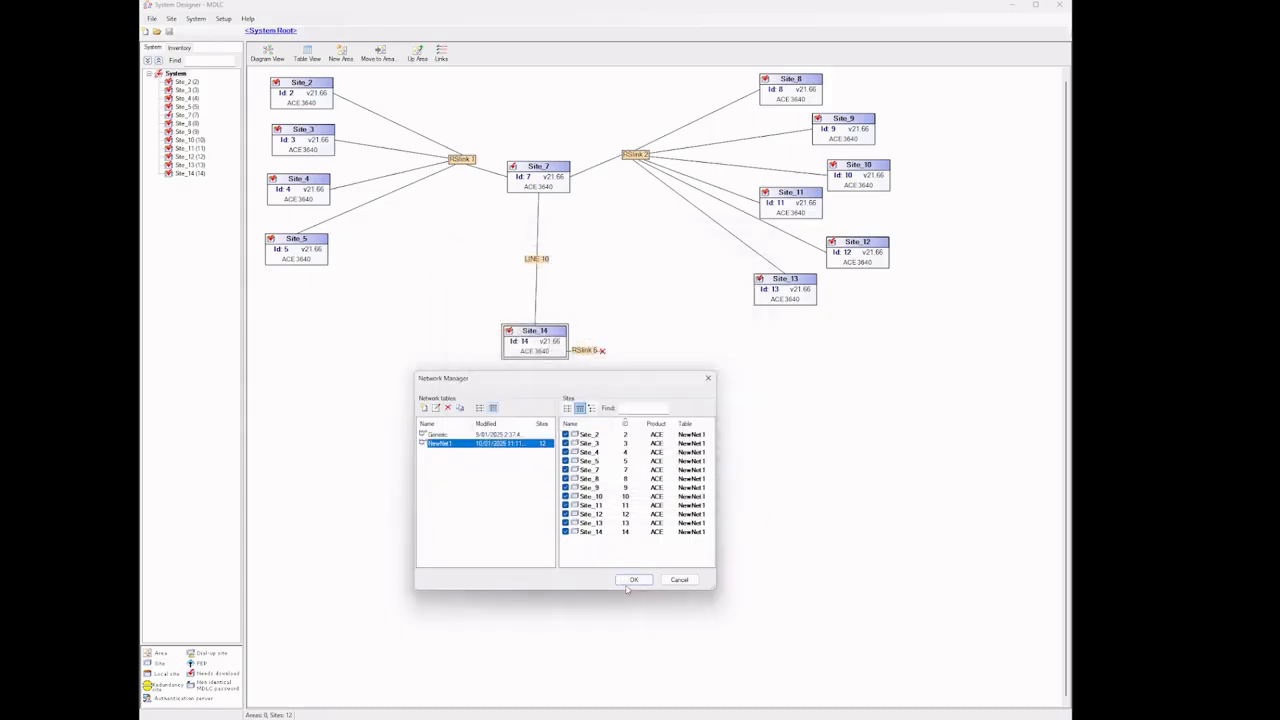
{"action": "left_click", "coordinate": [632, 580]}
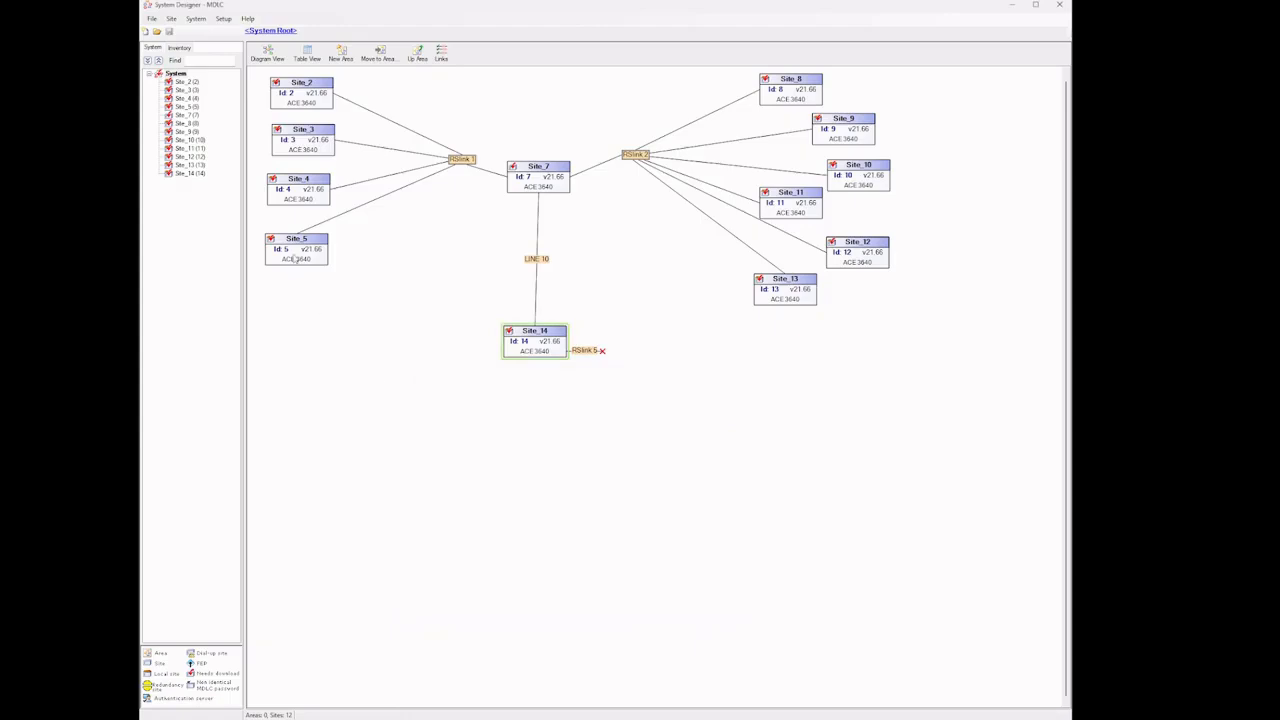
Move Site_14 further below Site_7 in the diagram and shift RSlink 2 closer to Sites 8 to 13.
{"action": "mouse_move", "coordinate": [277, 113]}
{"action": "left_click_drag", "start_coordinate": [538, 348], "coordinate": [529, 374]}
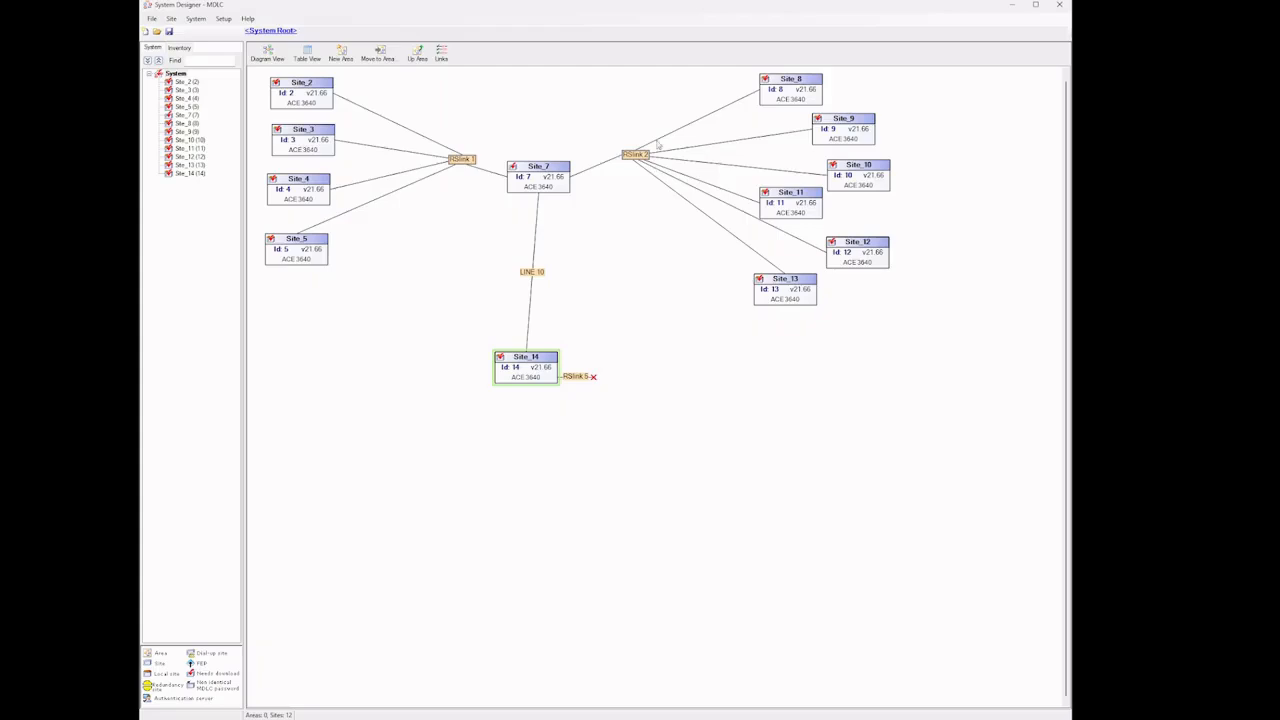
{"action": "left_click_drag", "start_coordinate": [634, 164], "coordinate": [701, 172]}
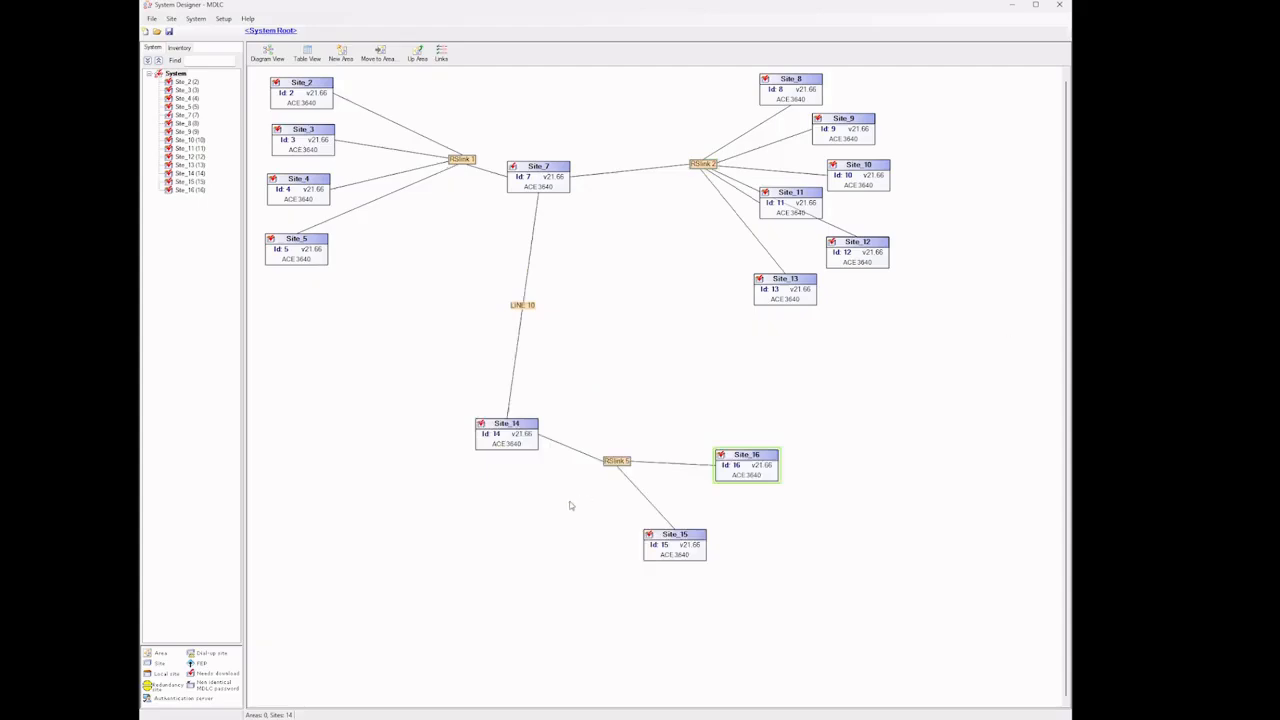
Rearrange RSlink 5, Site_14, Site_15 and Site_16 so that Site_14 sits below Site_7 and its branch spreads out beneath it.
{"action": "left_click_drag", "start_coordinate": [616, 463], "coordinate": [629, 439]}
{"action": "left_click_drag", "start_coordinate": [740, 472], "coordinate": [728, 434]}
{"action": "left_click_drag", "start_coordinate": [677, 546], "coordinate": [726, 529]}
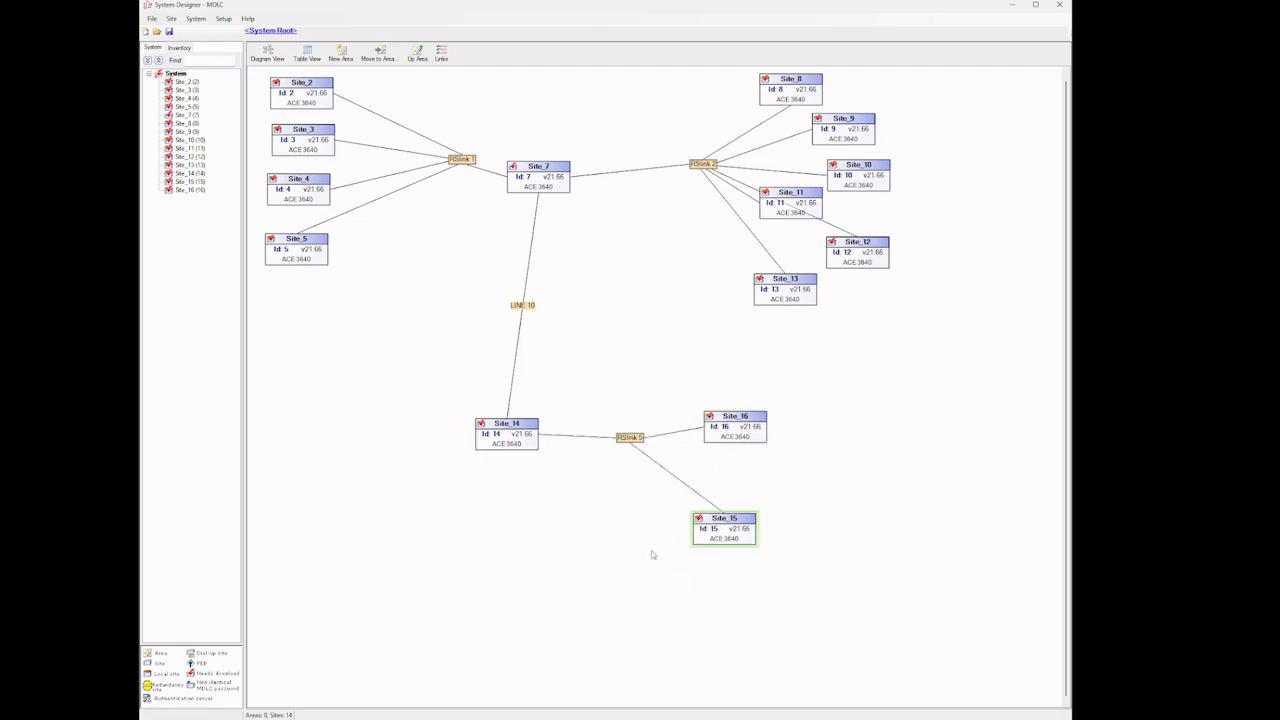
{"action": "left_click_drag", "start_coordinate": [497, 434], "coordinate": [517, 361]}
{"action": "mouse_move", "coordinate": [557, 193]}
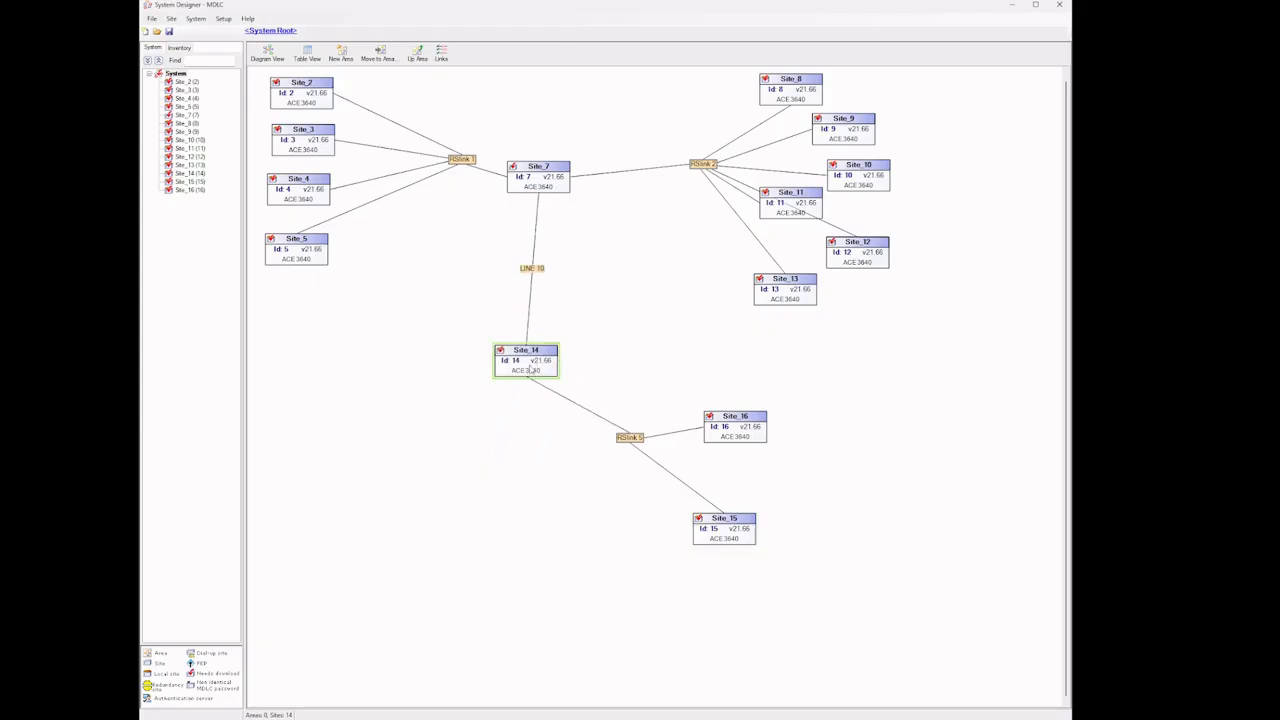
{"action": "left_click_drag", "start_coordinate": [531, 370], "coordinate": [546, 356]}
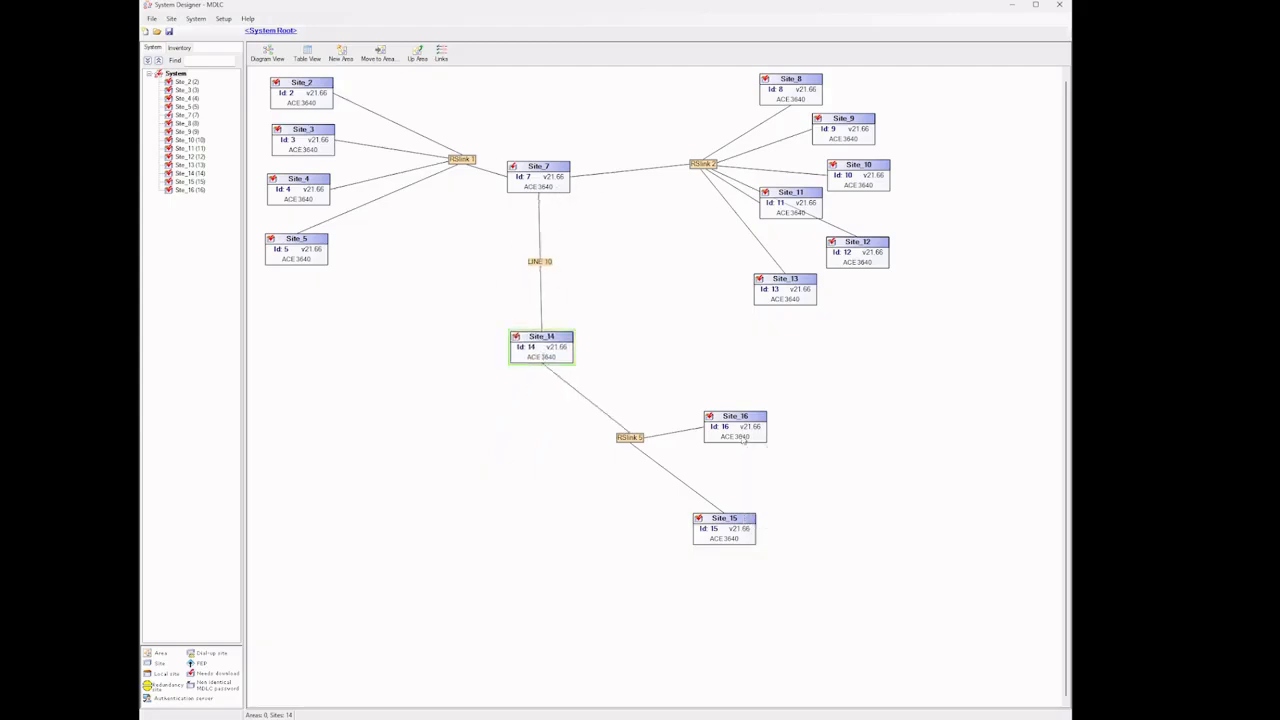
{"action": "left_click_drag", "start_coordinate": [746, 440], "coordinate": [740, 447]}
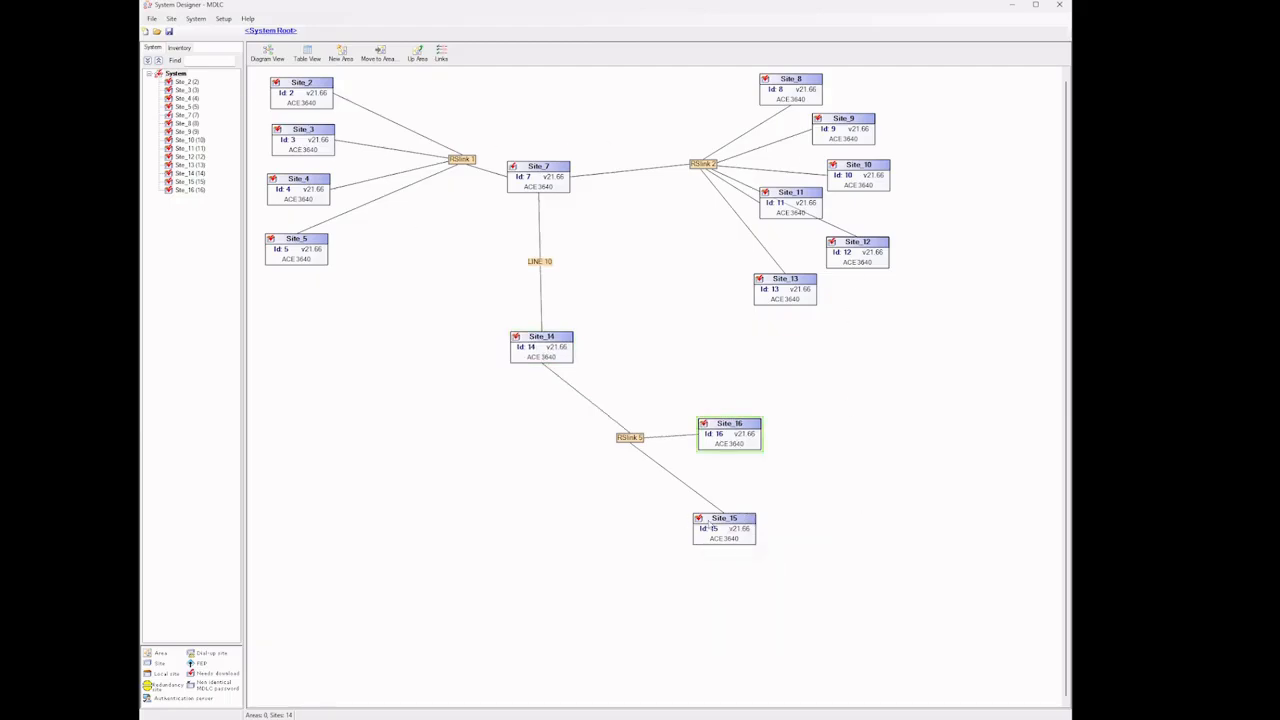
Spread out the diagram, lowering Site_5 and Site_11 and placing RSlink 5 and Site_15 beneath Site_14.
{"action": "left_click", "coordinate": [733, 538]}
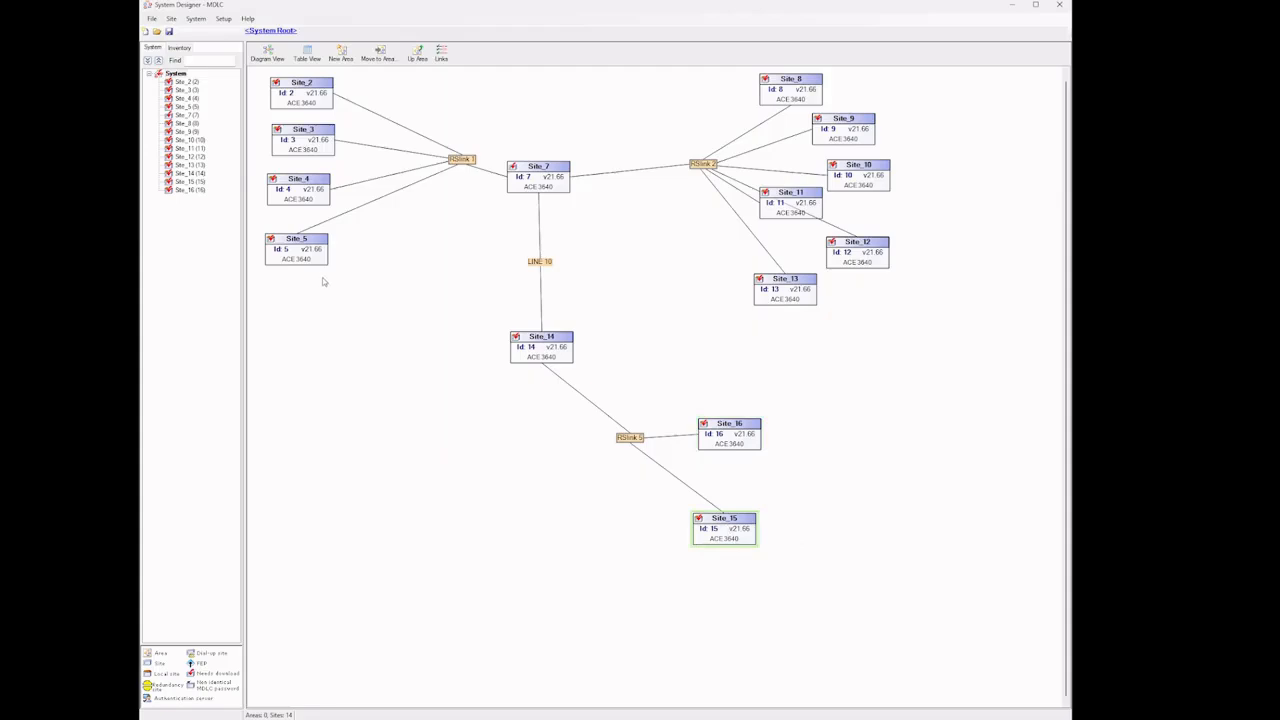
{"action": "left_click", "coordinate": [287, 252]}
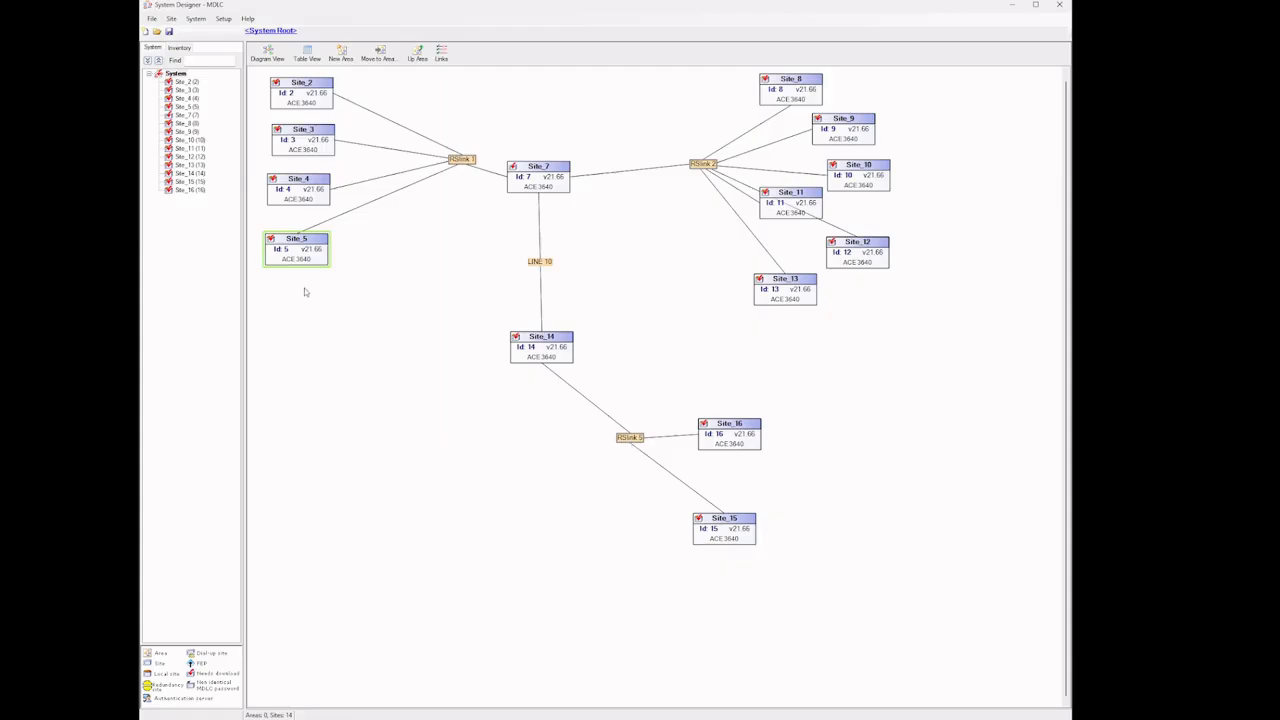
{"action": "mouse_move", "coordinate": [296, 199]}
{"action": "left_click_drag", "start_coordinate": [548, 355], "coordinate": [527, 365]}
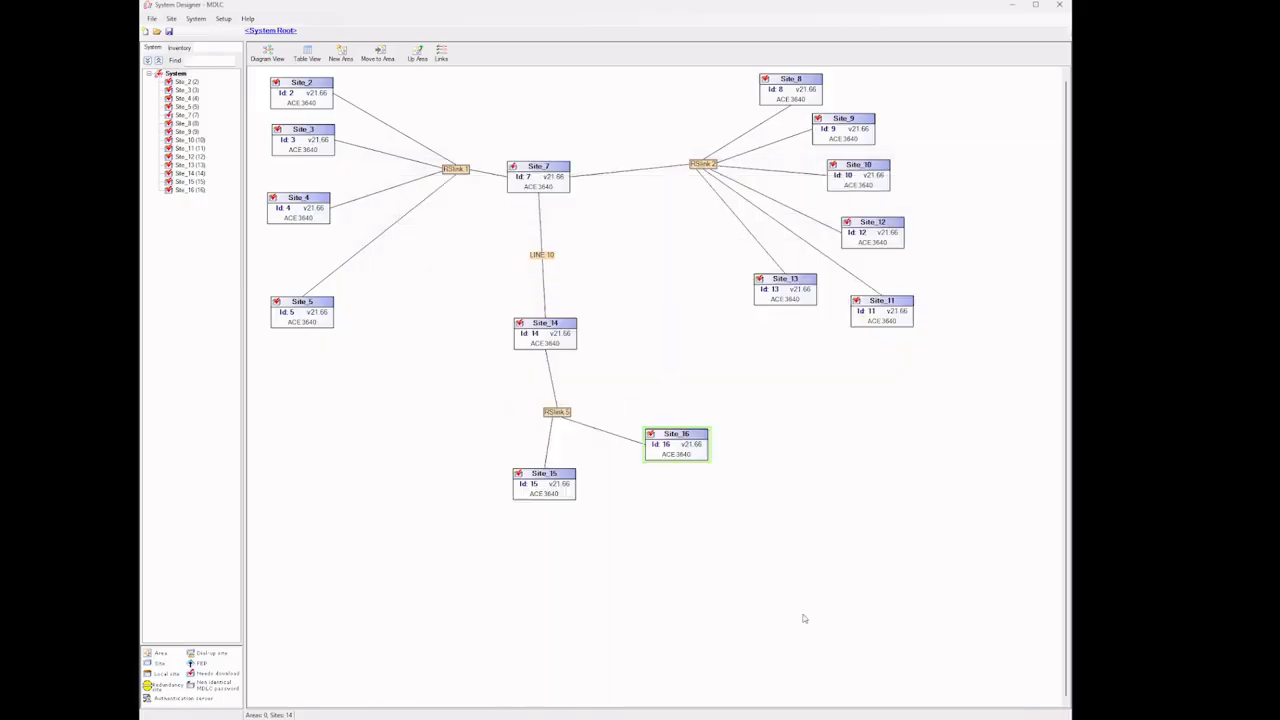
{"action": "left_click", "coordinate": [994, 557]}
Open Site_5's port settings and configure port PI2 as RS-232 with an RTU-to-RTU connection.
{"action": "mouse_move", "coordinate": [303, 322]}
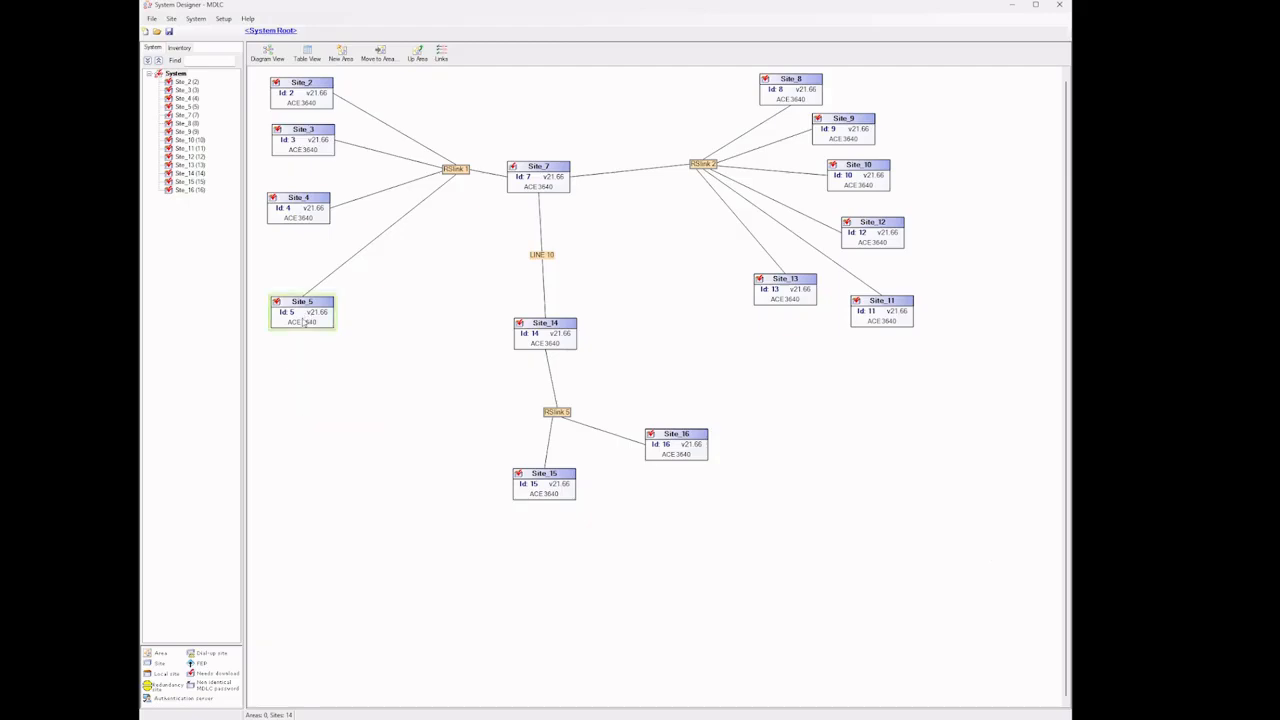
{"action": "double_click", "coordinate": [303, 322]}
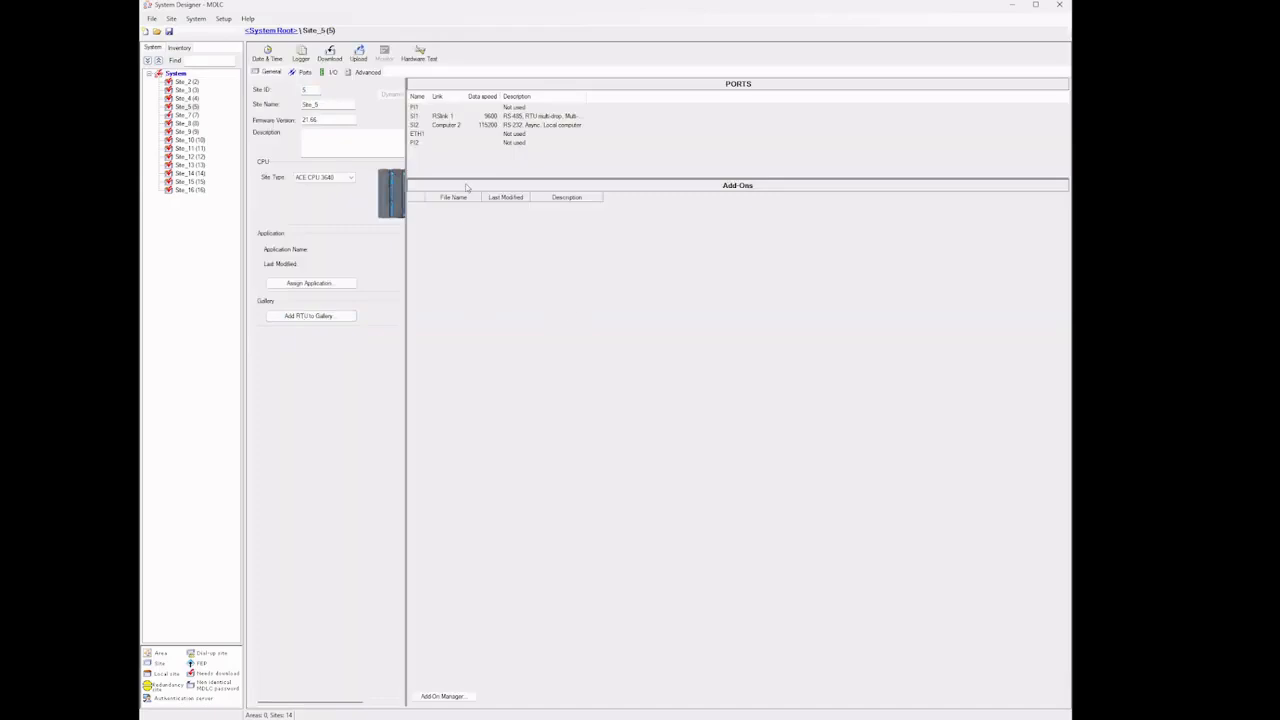
{"action": "double_click", "coordinate": [420, 147]}
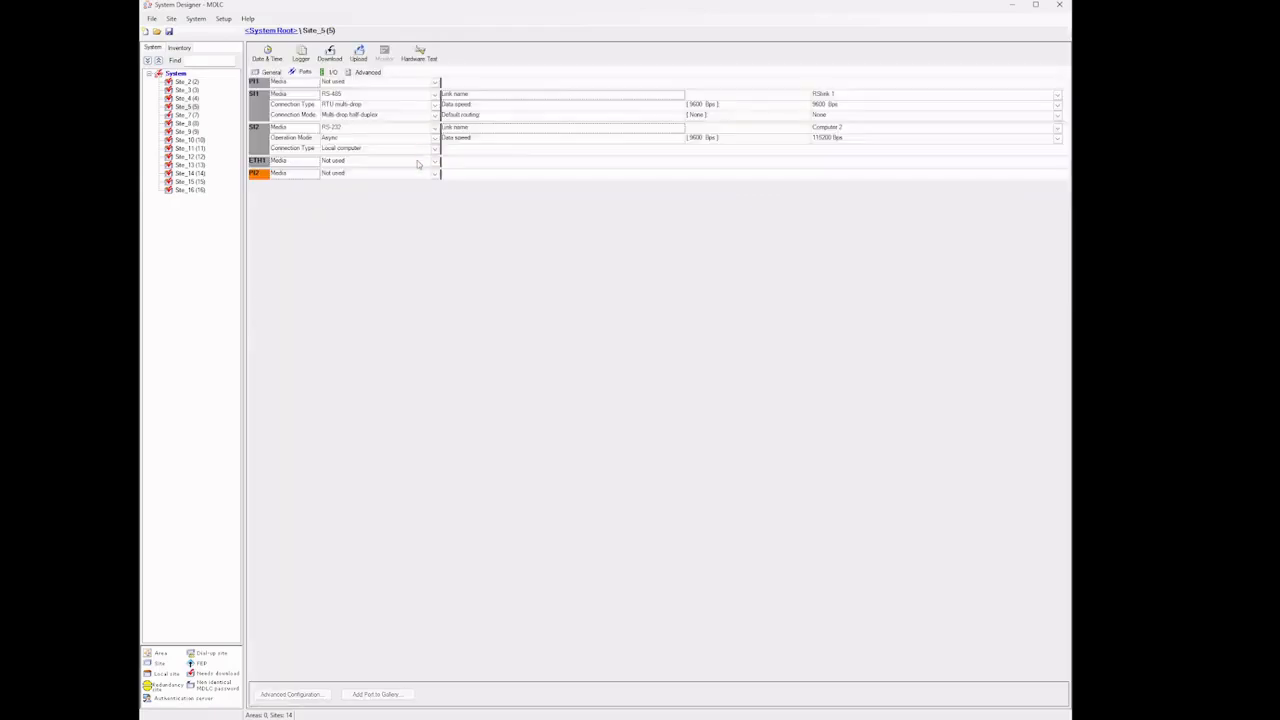
{"action": "left_click", "coordinate": [436, 174]}
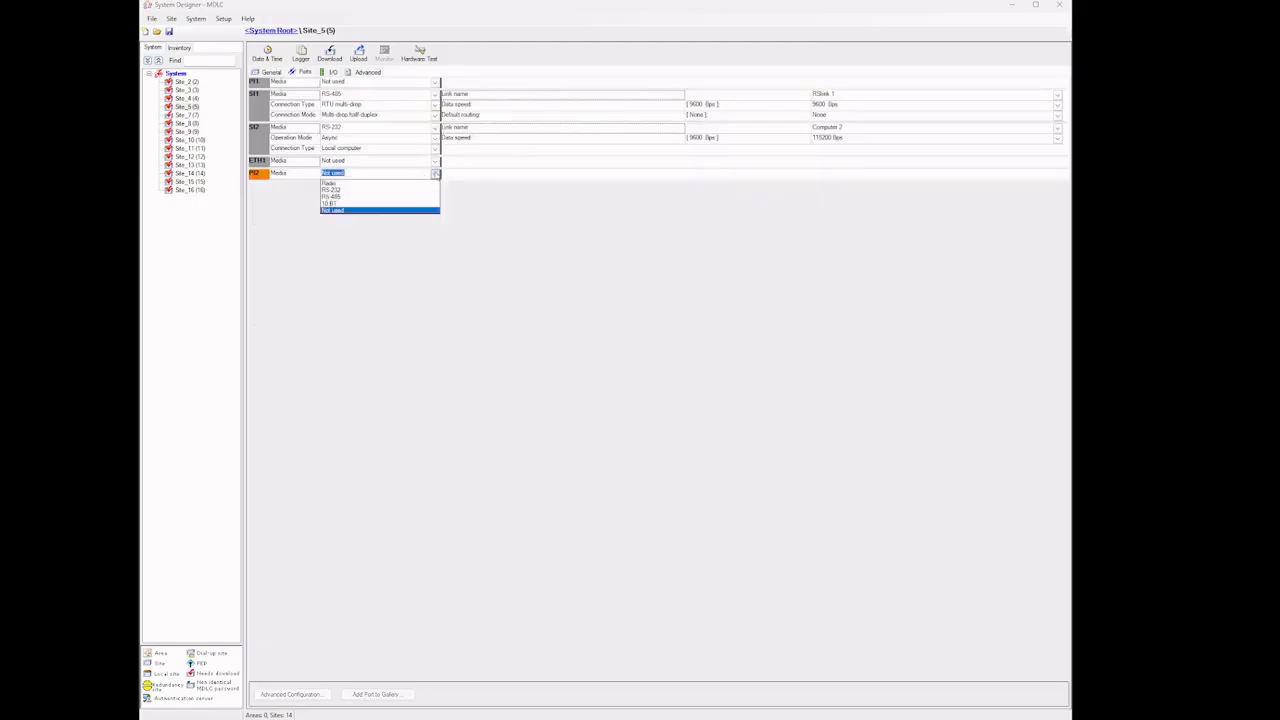
{"action": "left_click", "coordinate": [334, 189]}
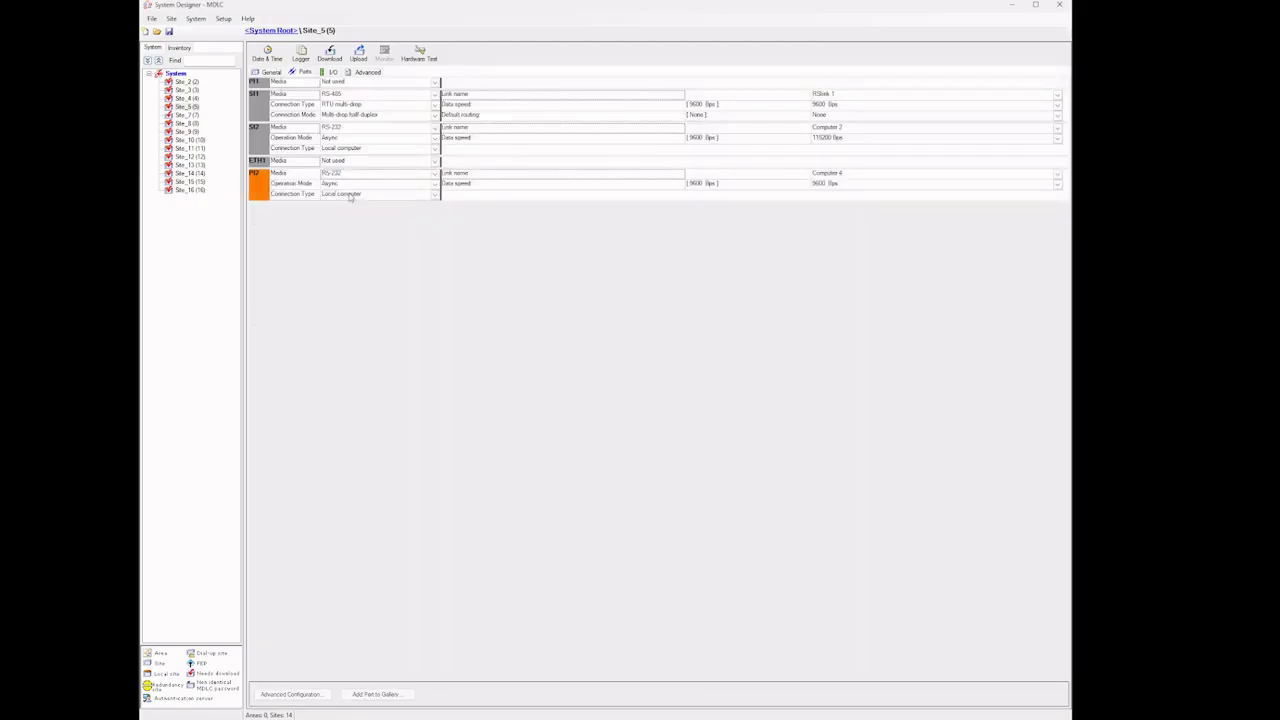
{"action": "left_click", "coordinate": [435, 194]}
{"action": "left_click", "coordinate": [338, 218]}
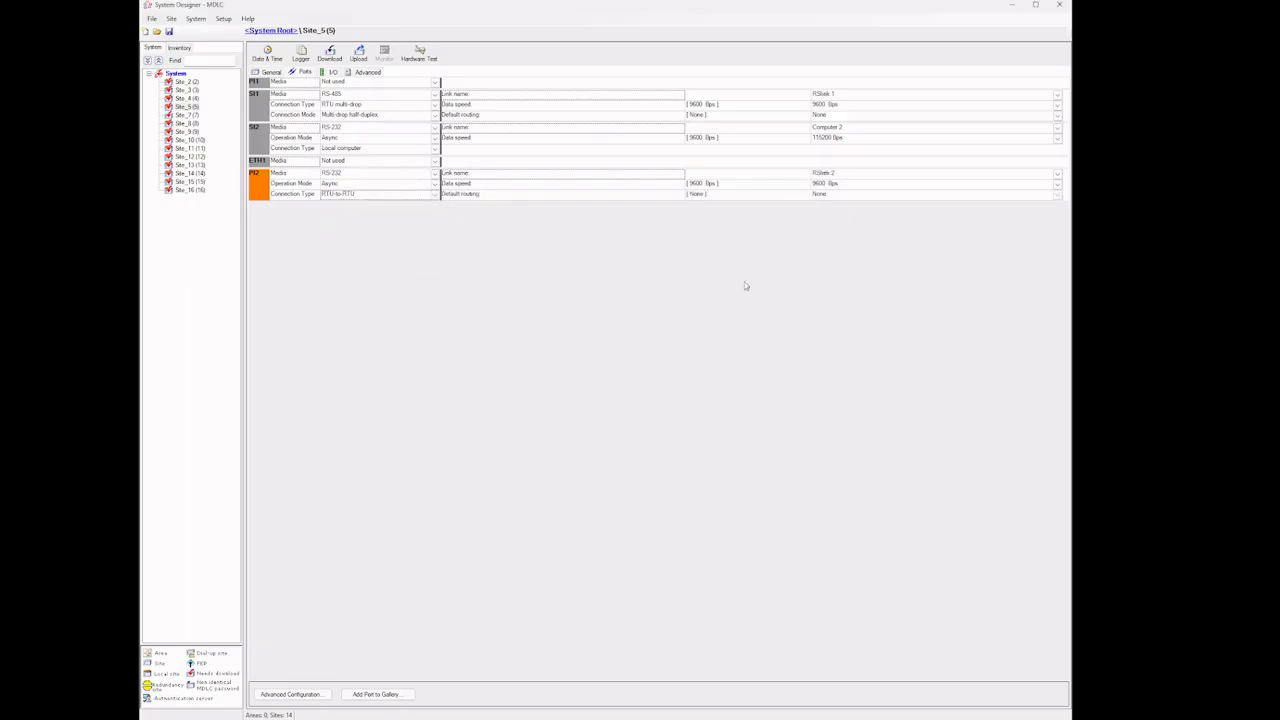
Set the link name of Site_5's PI2 port to RSlink 9 and return to the system diagram.
{"action": "left_click", "coordinate": [1057, 174]}
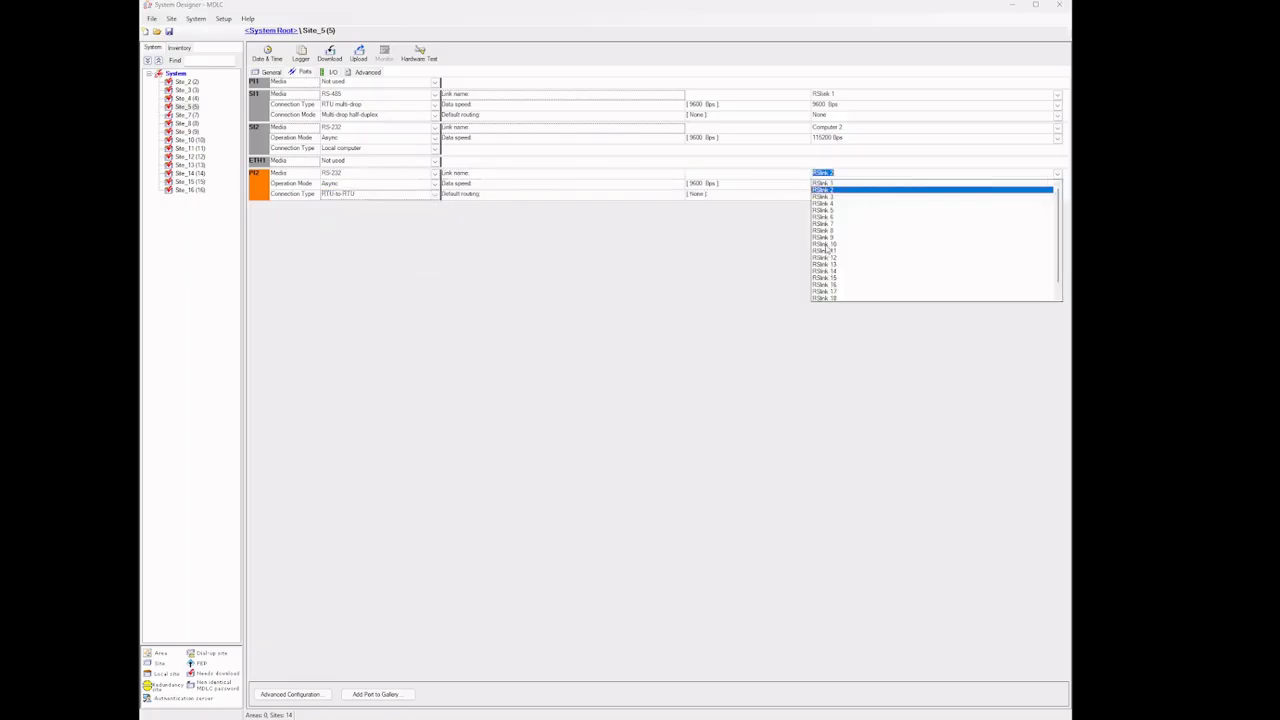
{"action": "left_click", "coordinate": [826, 244]}
{"action": "left_click", "coordinate": [1057, 175]}
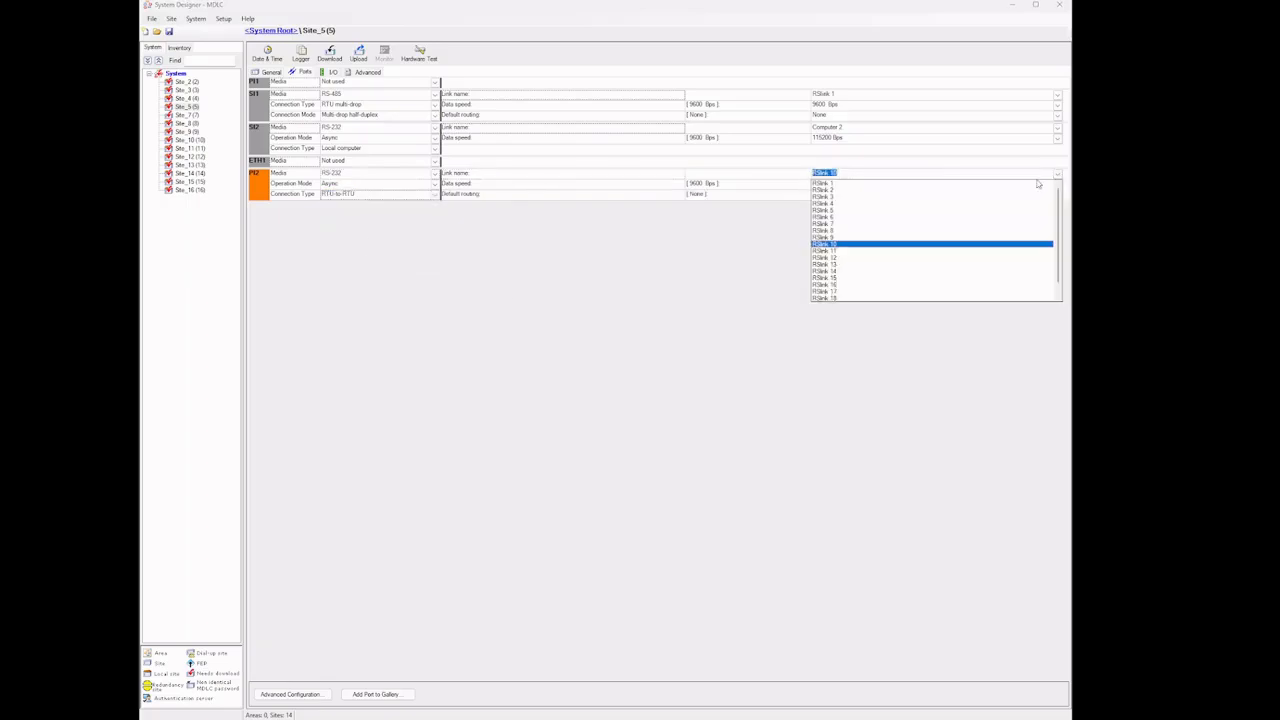
{"action": "left_click", "coordinate": [835, 238]}
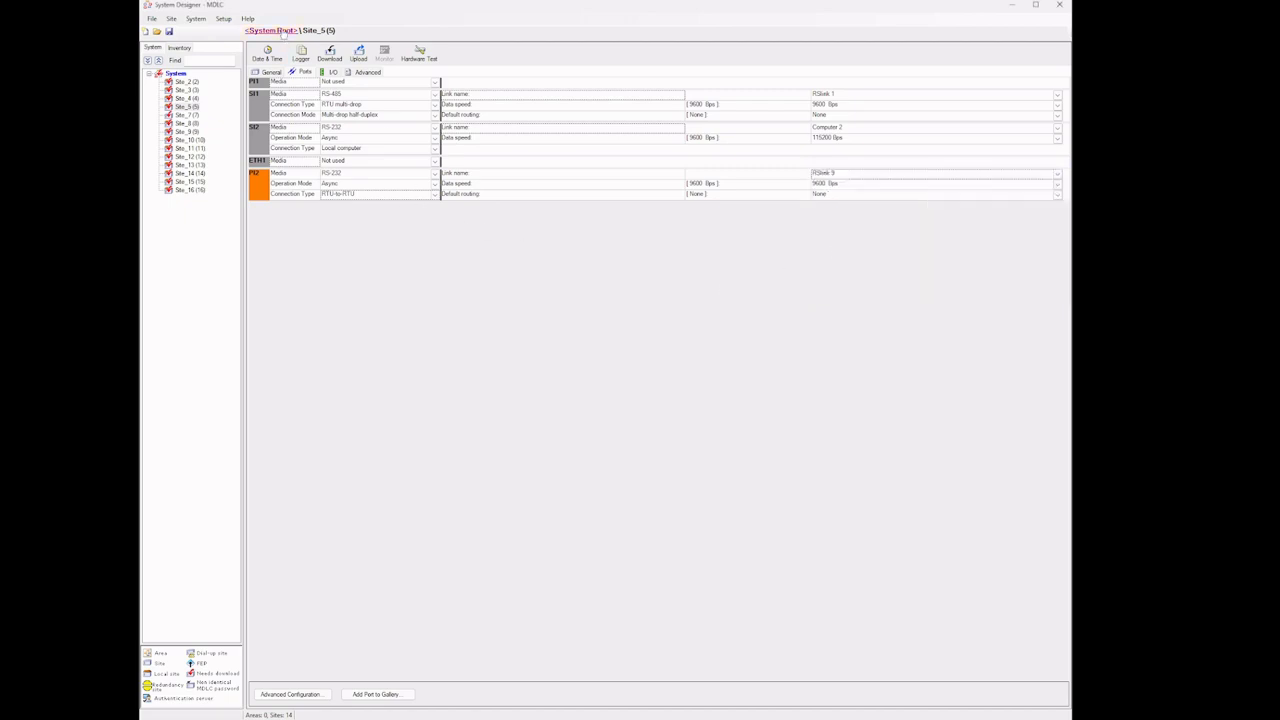
{"action": "left_click", "coordinate": [282, 31]}
{"action": "left_click", "coordinate": [652, 400]}
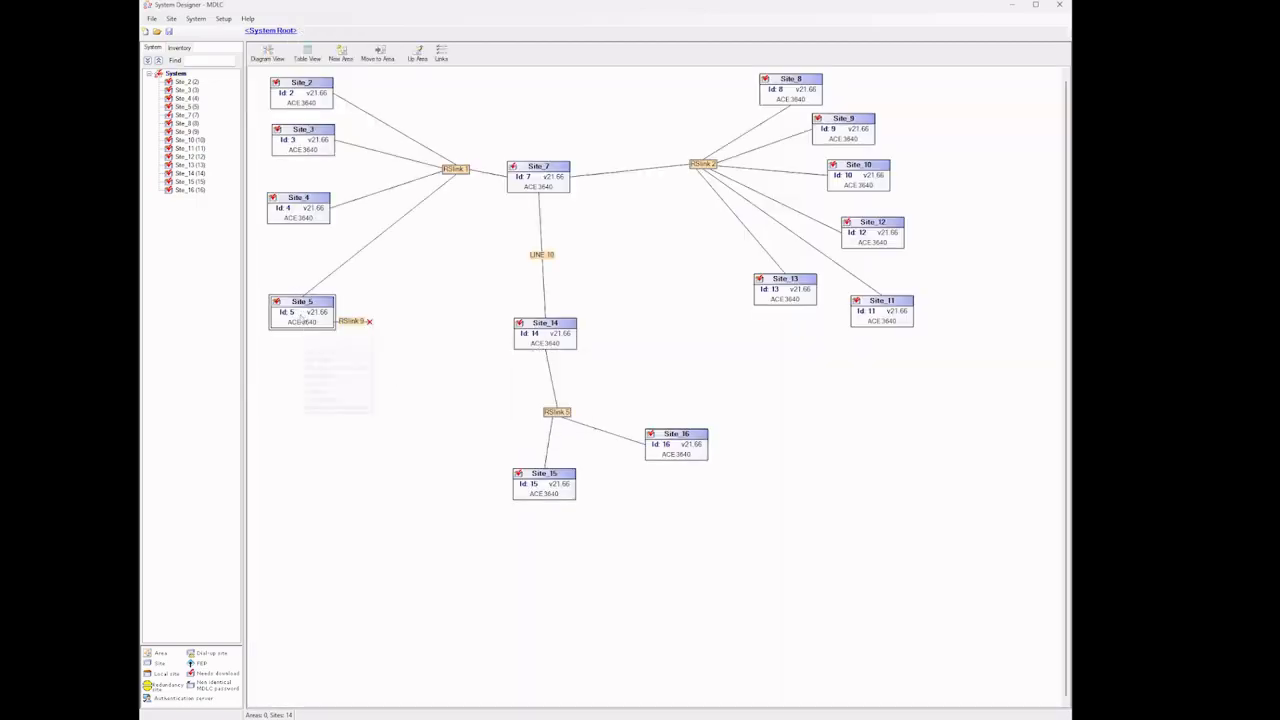
Configure port PI2 of Site_11 as RS-232 with an RTU-to-RTU connection and the link name RSlink 14.
{"action": "mouse_move", "coordinate": [301, 316]}
{"action": "double_click", "coordinate": [880, 320]}
{"action": "double_click", "coordinate": [423, 145]}
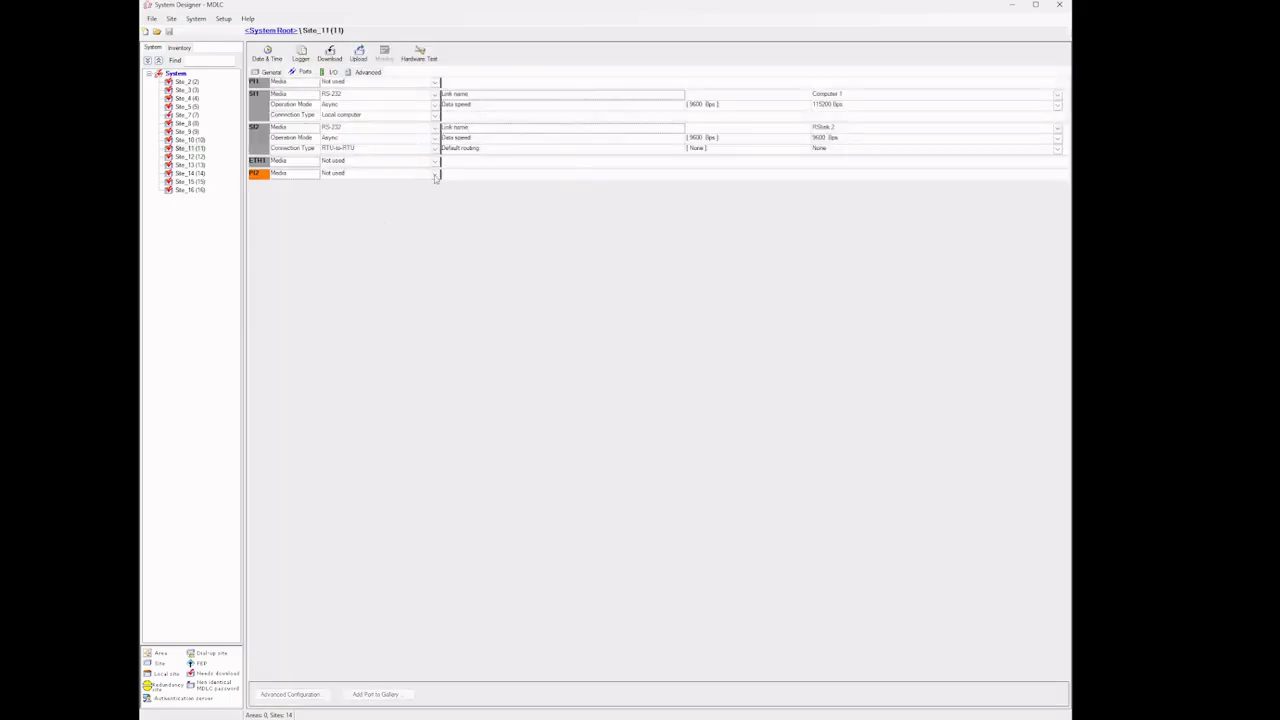
{"action": "left_click", "coordinate": [434, 175]}
{"action": "left_click", "coordinate": [333, 190]}
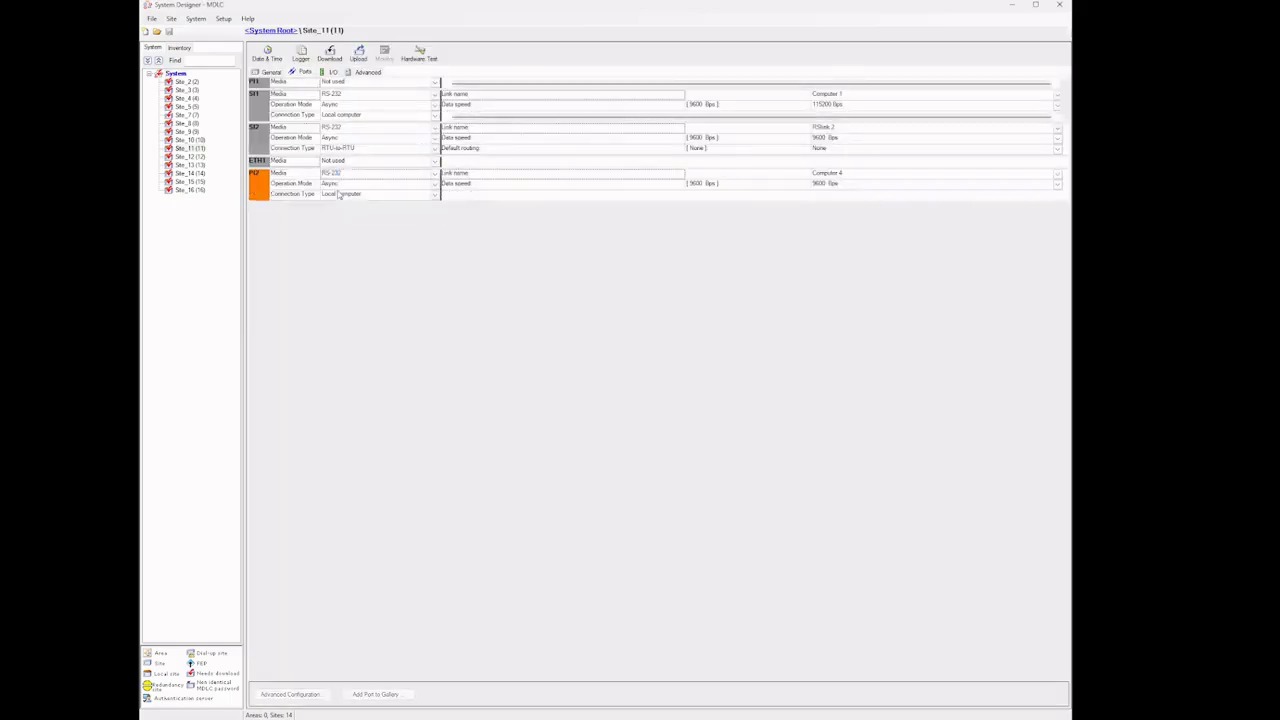
{"action": "left_click", "coordinate": [437, 194]}
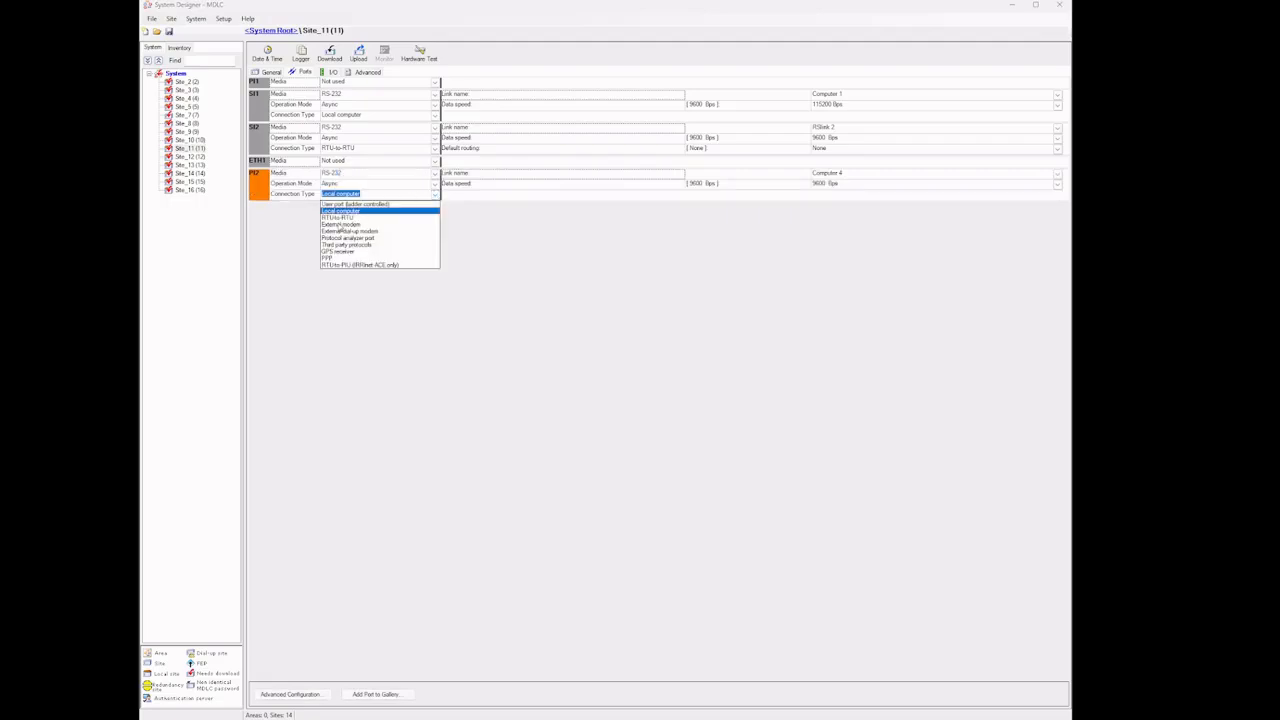
{"action": "left_click", "coordinate": [344, 219]}
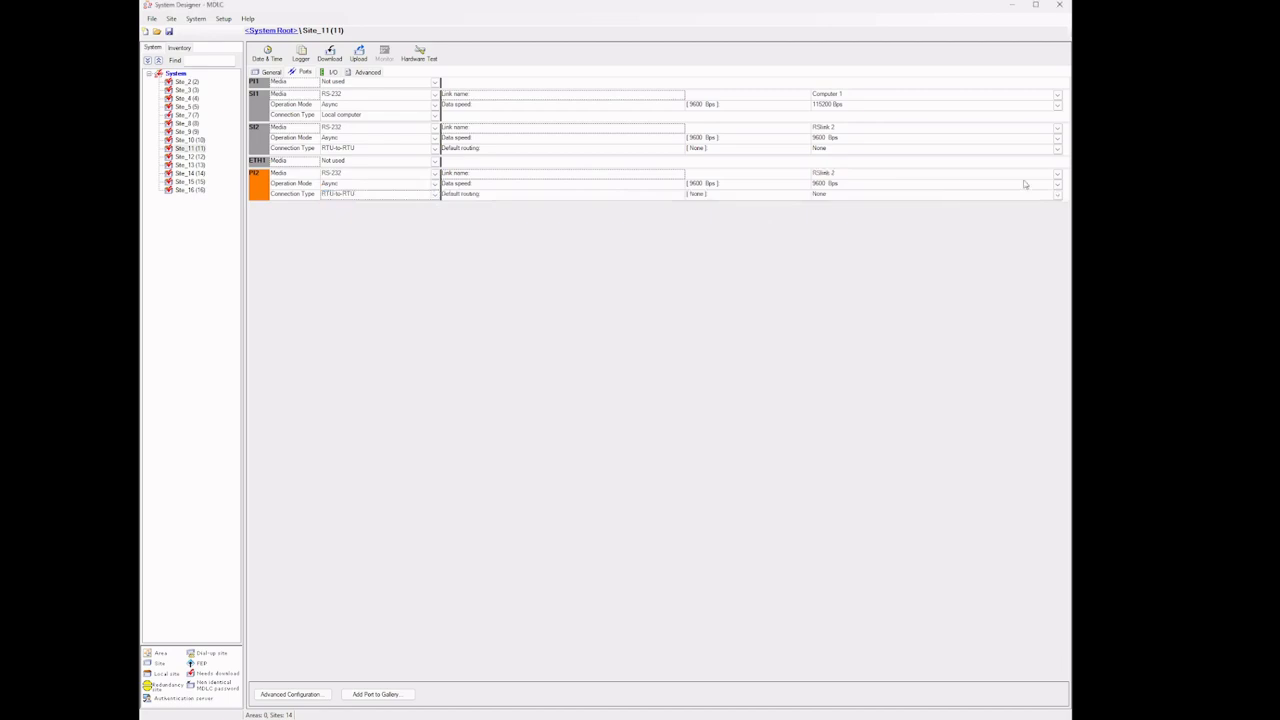
{"action": "left_click", "coordinate": [1058, 175]}
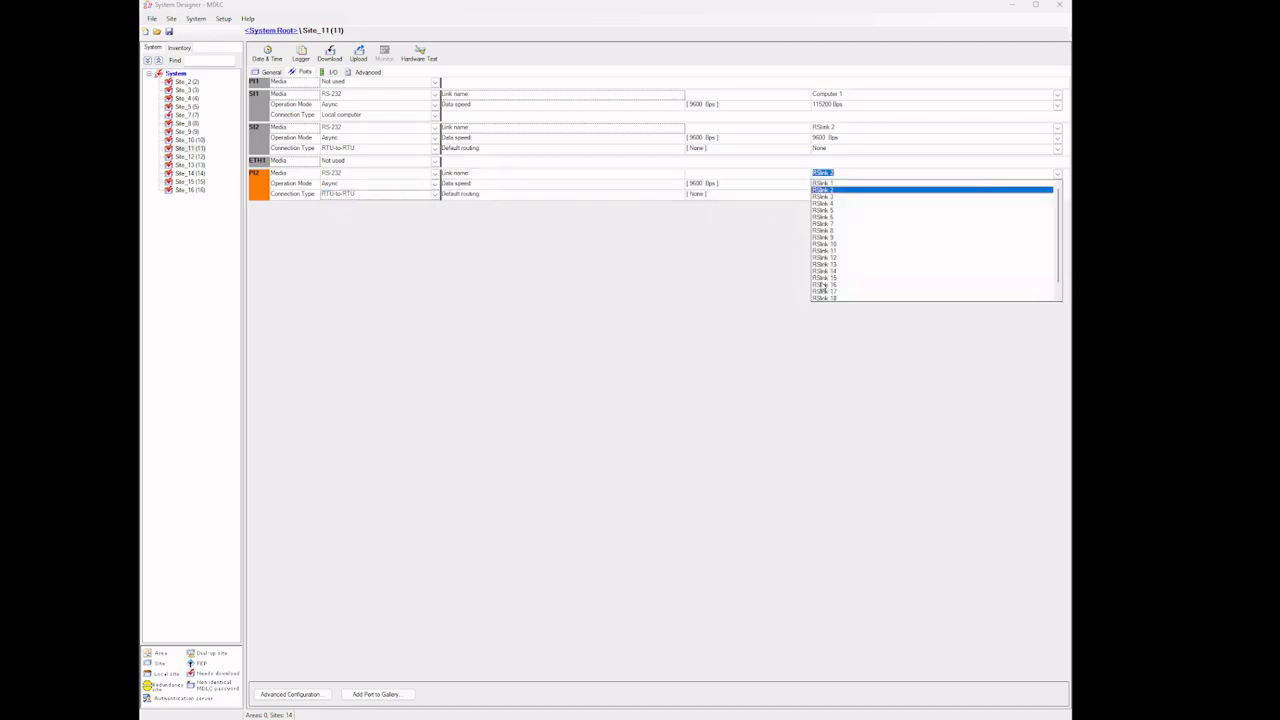
{"action": "left_click", "coordinate": [822, 271]}
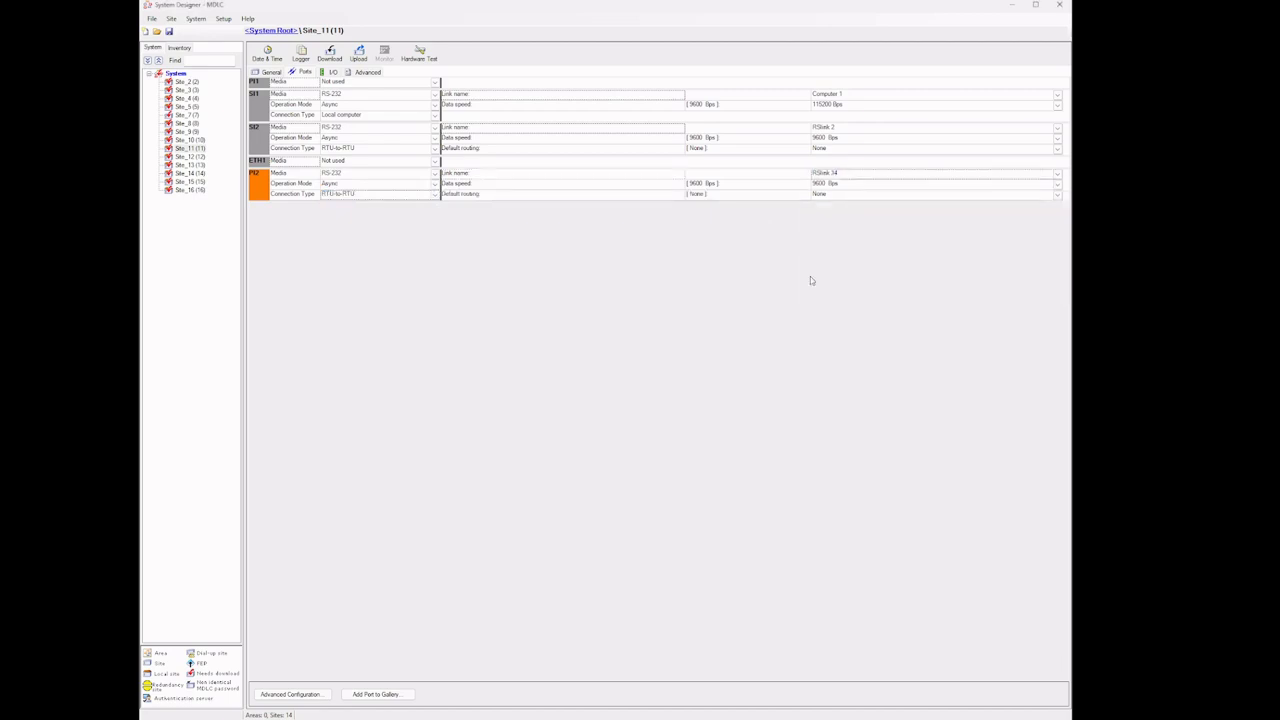
Save the Site_11 port configuration and return to the system diagram.
{"action": "left_click", "coordinate": [169, 31]}
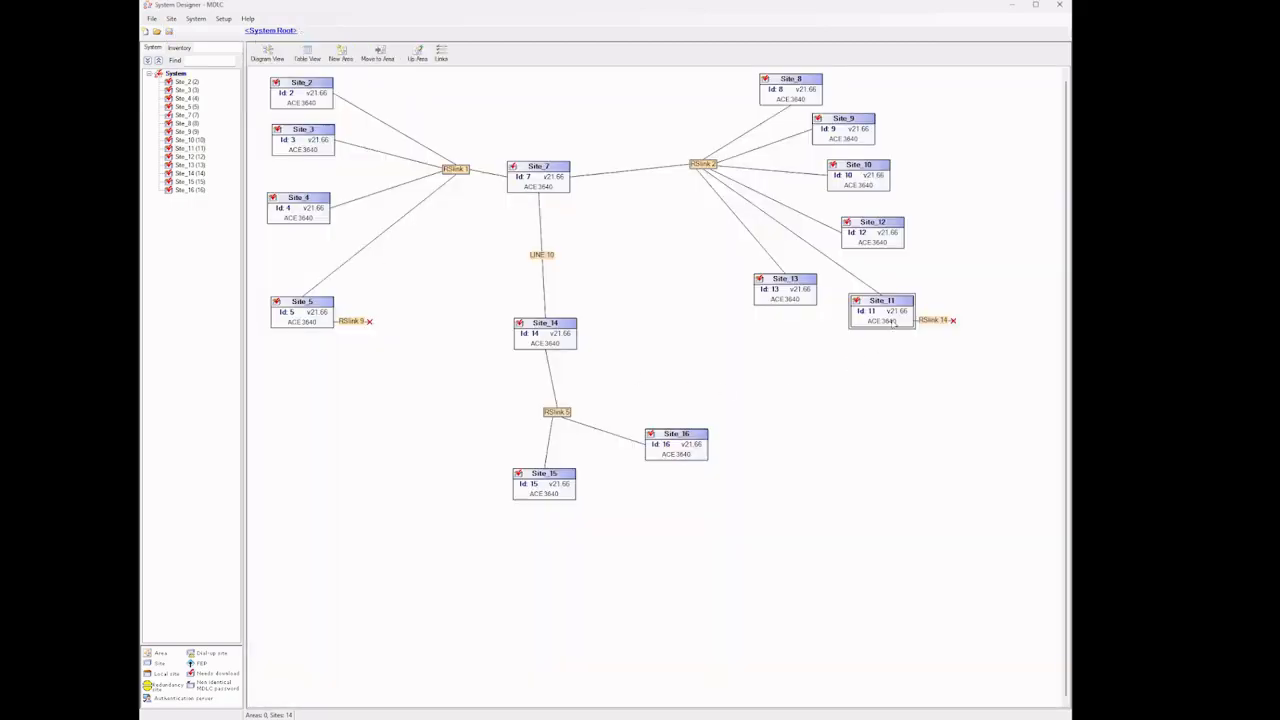
{"action": "mouse_move", "coordinate": [887, 320]}
{"action": "mouse_move", "coordinate": [318, 320]}
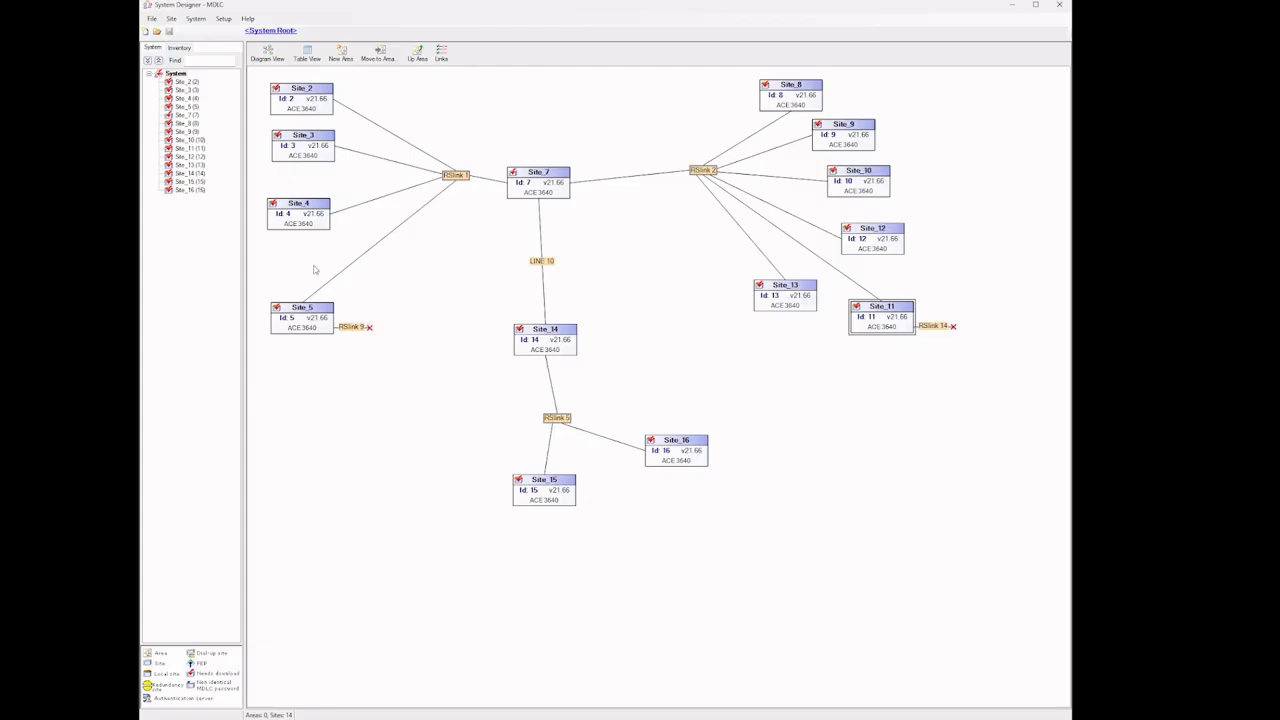
{"action": "left_click", "coordinate": [303, 224]}
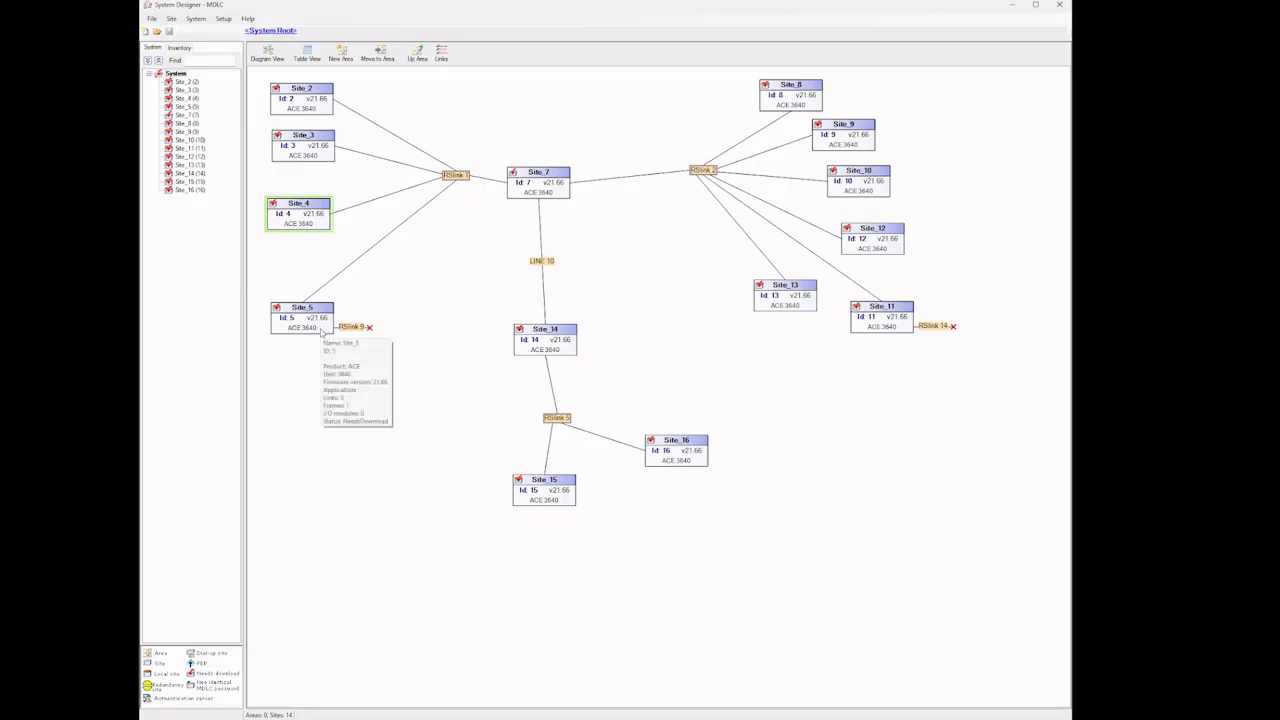
Set the connection type of Site_5's PI2 port to Local computer, save the change and return to the system diagram.
{"action": "left_click", "coordinate": [323, 329]}
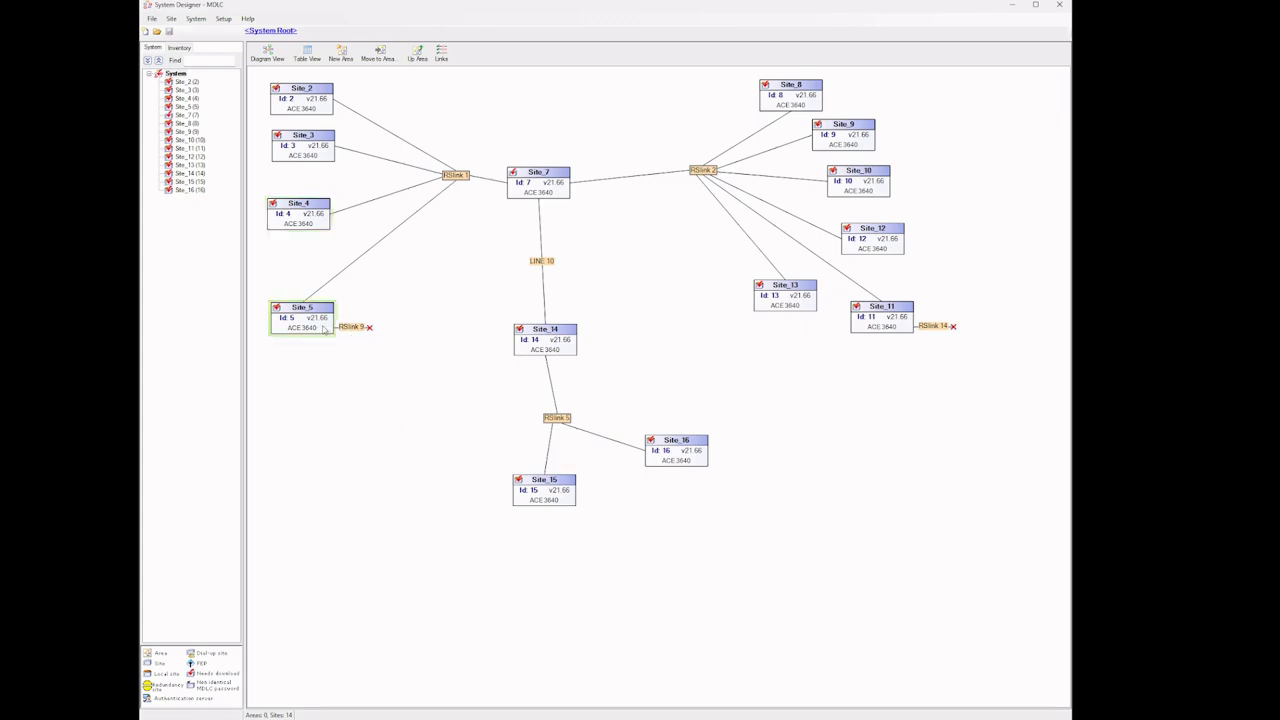
{"action": "double_click", "coordinate": [323, 329]}
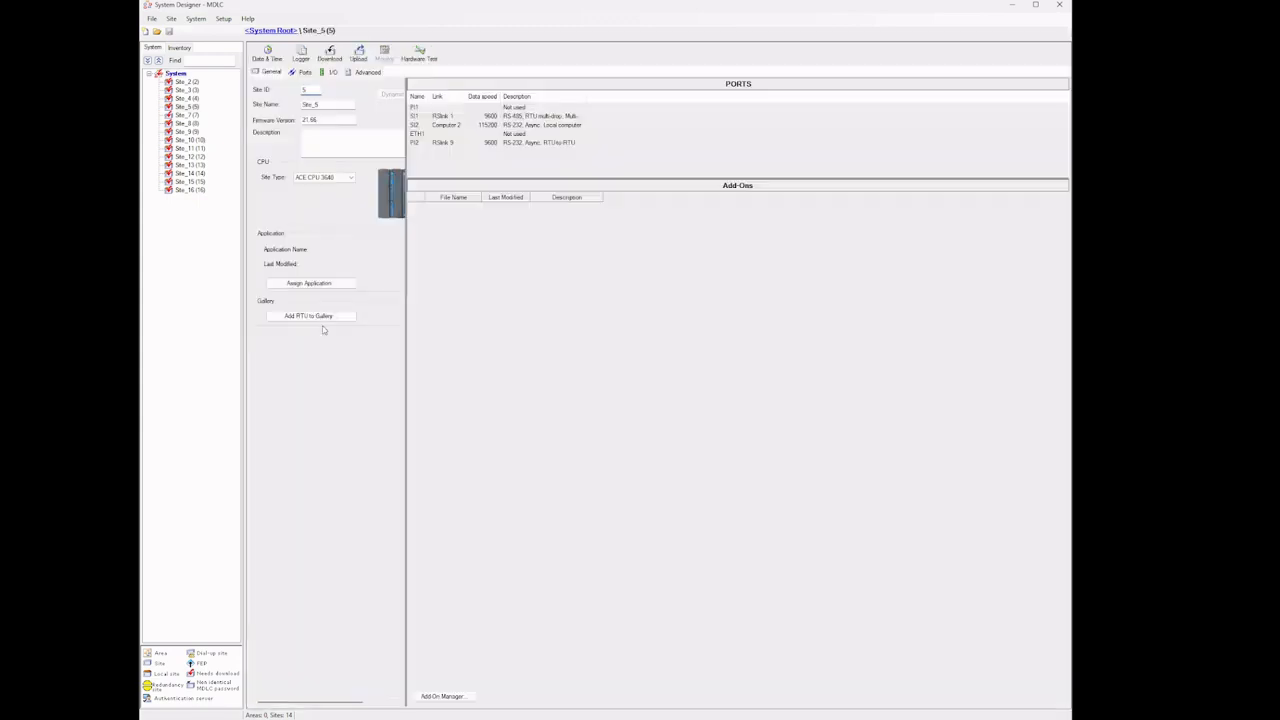
{"action": "double_click", "coordinate": [453, 143]}
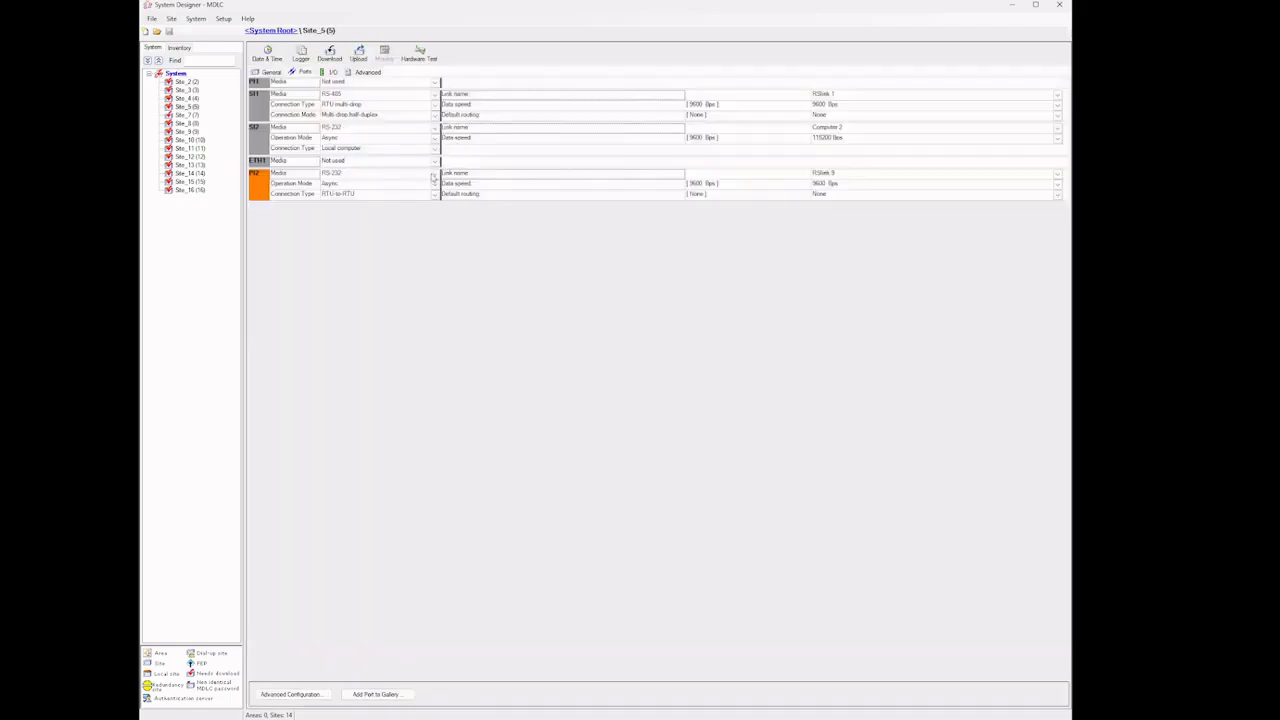
{"action": "left_click", "coordinate": [434, 194]}
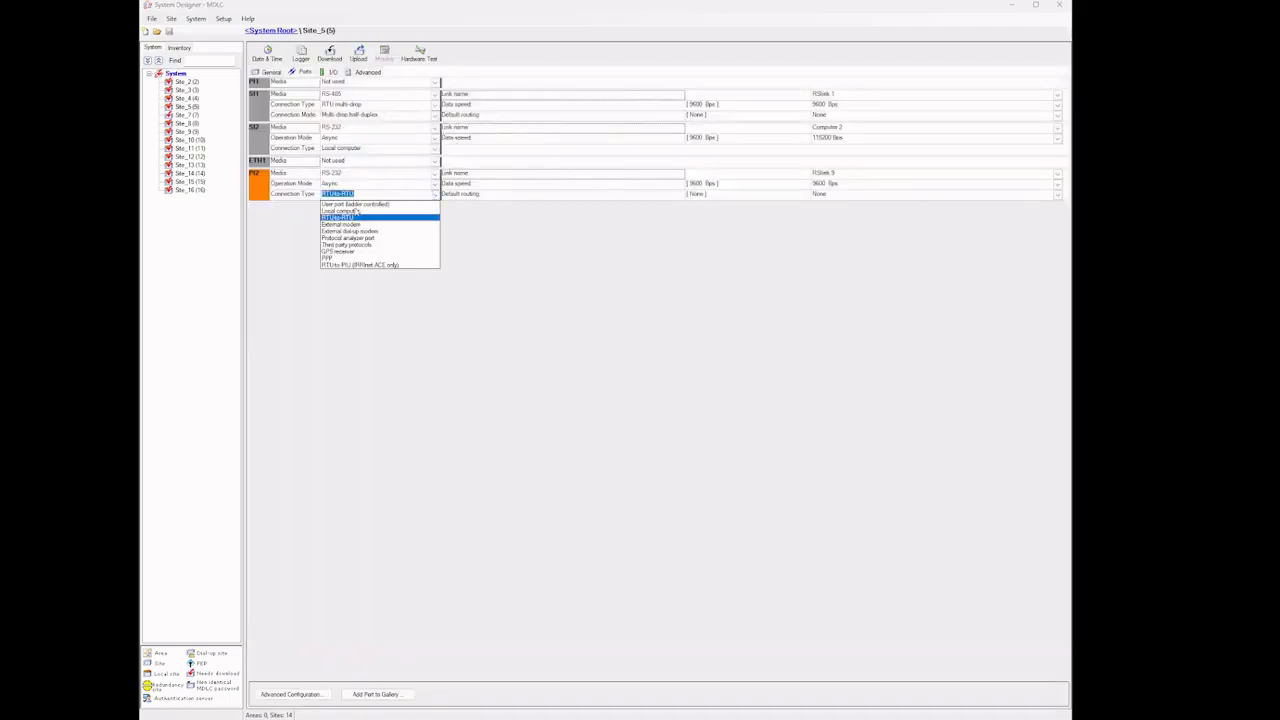
{"action": "left_click", "coordinate": [352, 218]}
{"action": "left_click", "coordinate": [169, 31]}
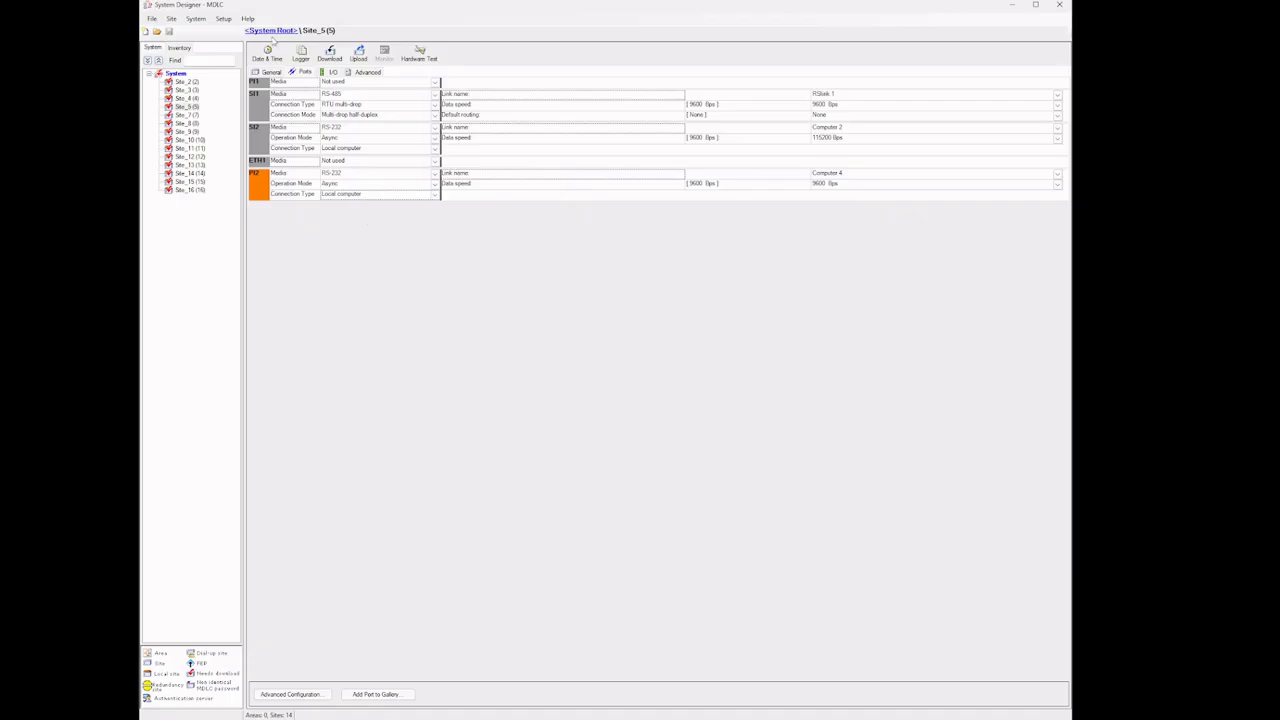
{"action": "left_click", "coordinate": [270, 30]}
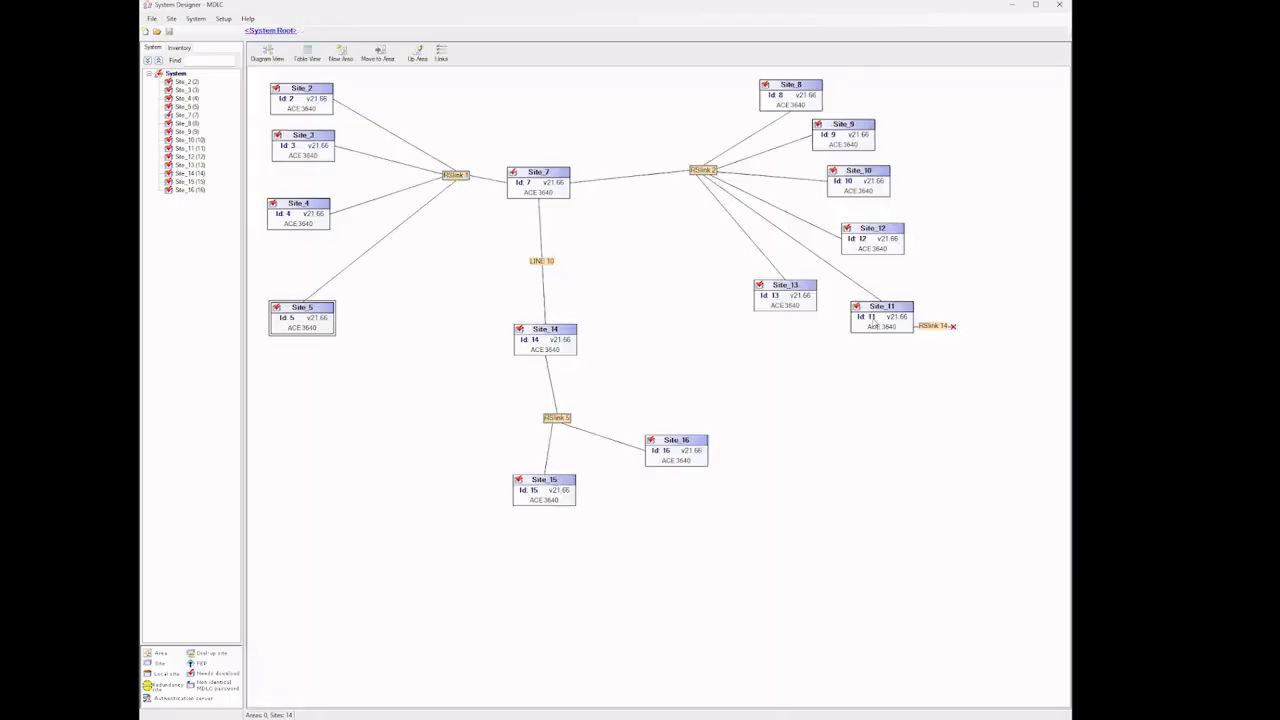
Change the connection type of Site_11's PI2 port to Local computer and go back to the system diagram.
{"action": "double_click", "coordinate": [868, 323]}
{"action": "double_click", "coordinate": [430, 147]}
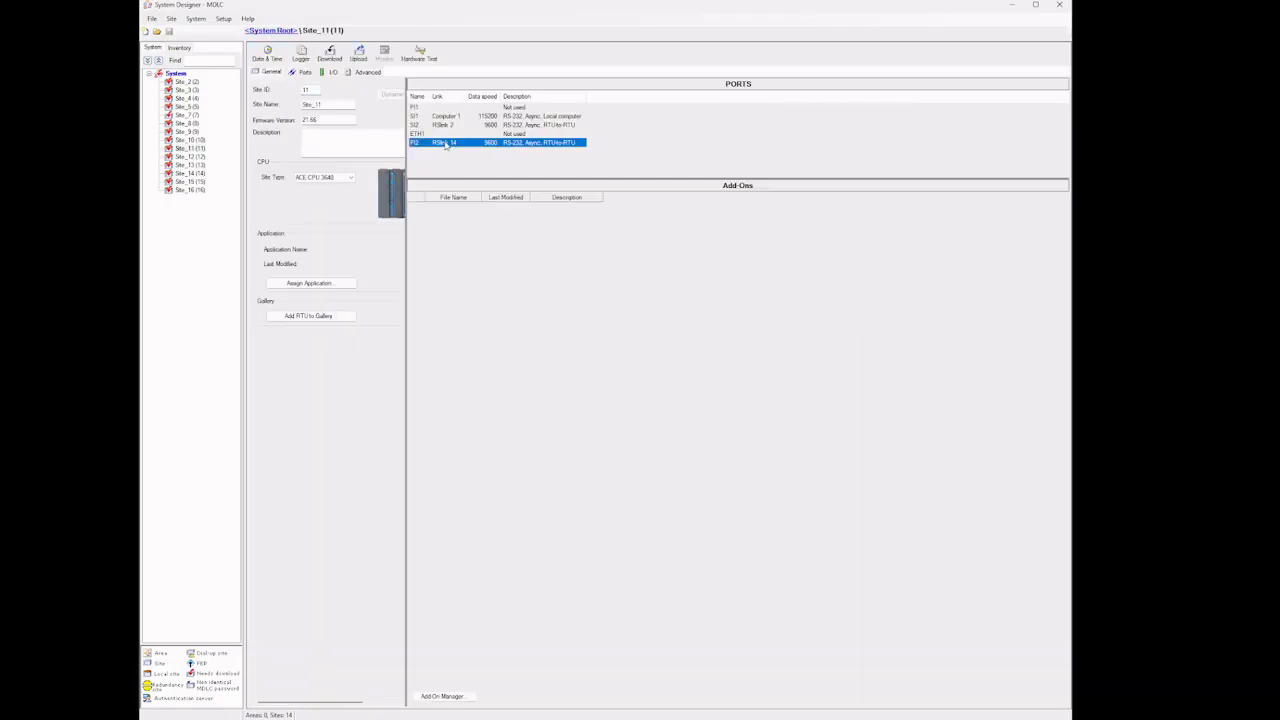
{"action": "left_click", "coordinate": [435, 194]}
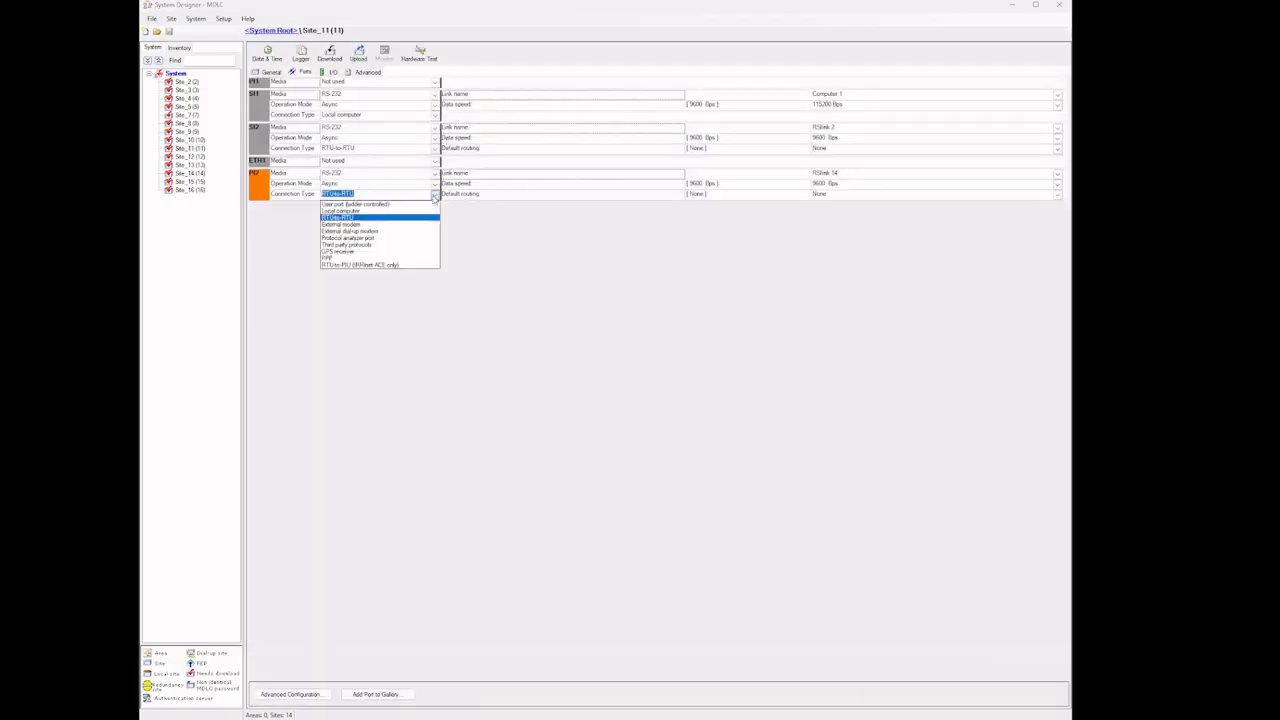
{"action": "left_click", "coordinate": [345, 211]}
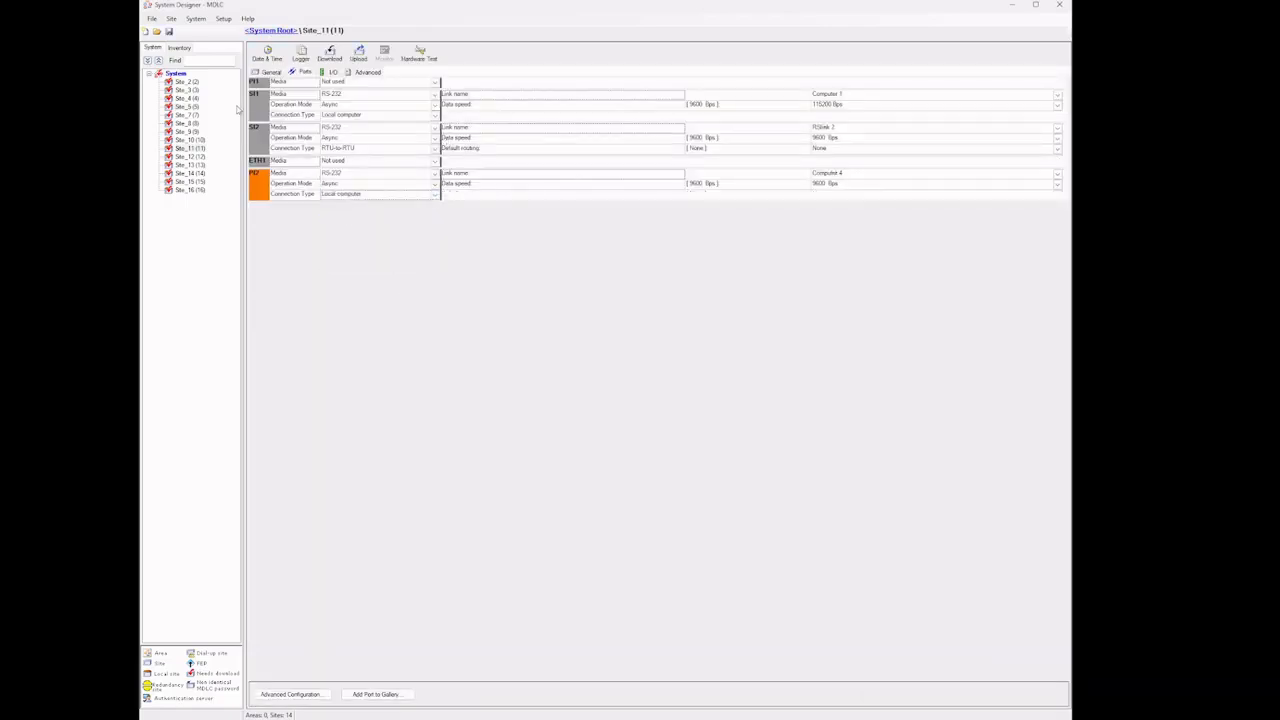
{"action": "left_click", "coordinate": [286, 31]}
{"action": "left_click", "coordinate": [656, 401]}
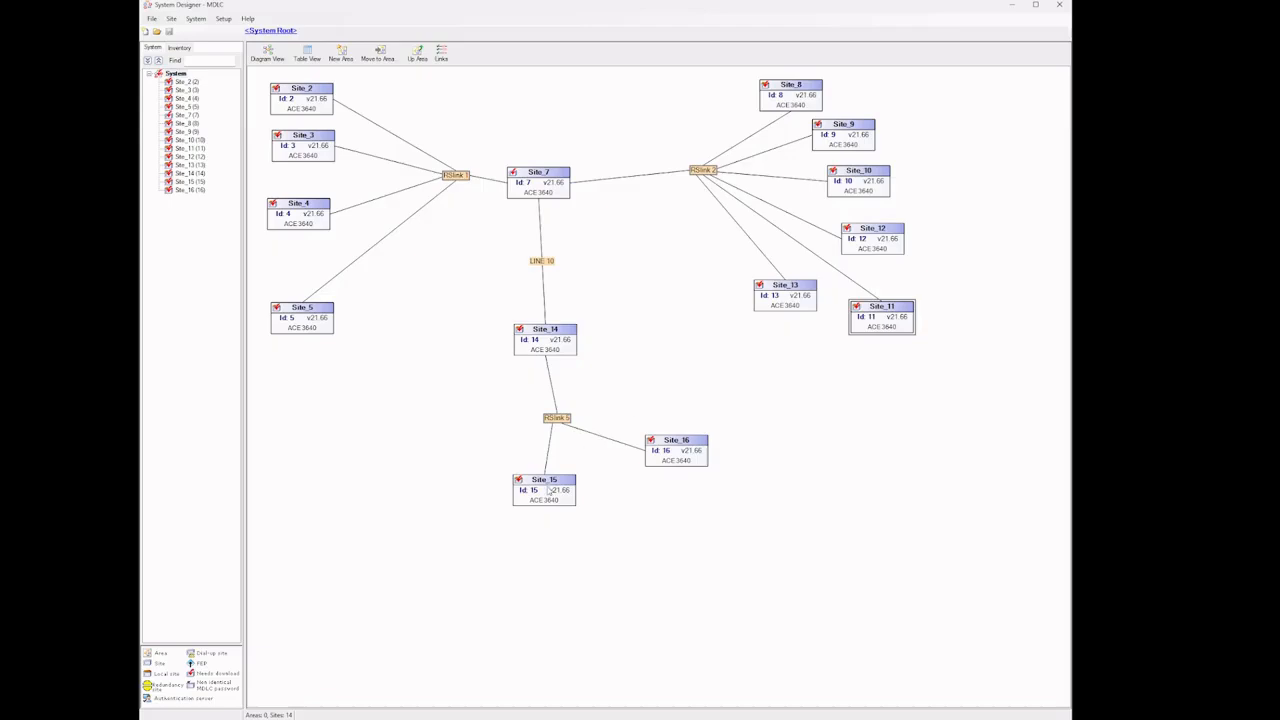
Rearrange the lower branch by placing Site_15 level with Site_16 and centring RSlink 5 between them.
{"action": "left_click_drag", "start_coordinate": [549, 490], "coordinate": [508, 495]}
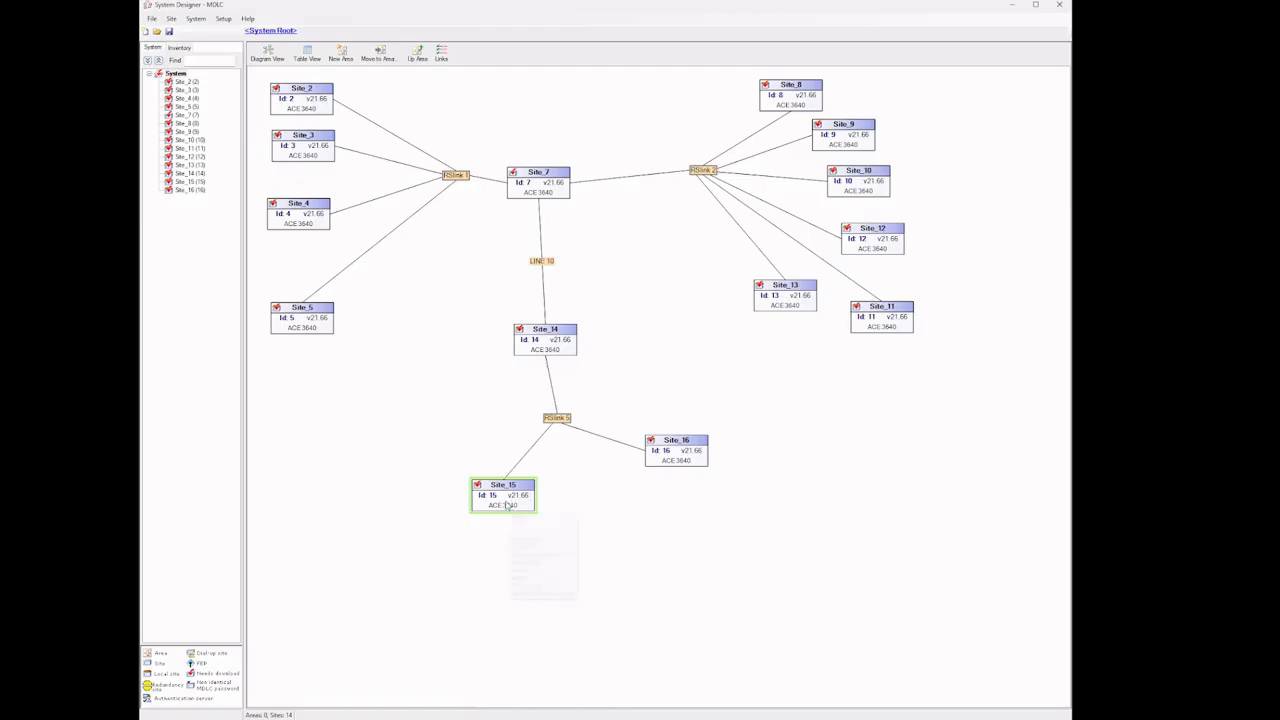
{"action": "left_click_drag", "start_coordinate": [506, 502], "coordinate": [482, 463]}
{"action": "left_click_drag", "start_coordinate": [556, 418], "coordinate": [578, 408]}
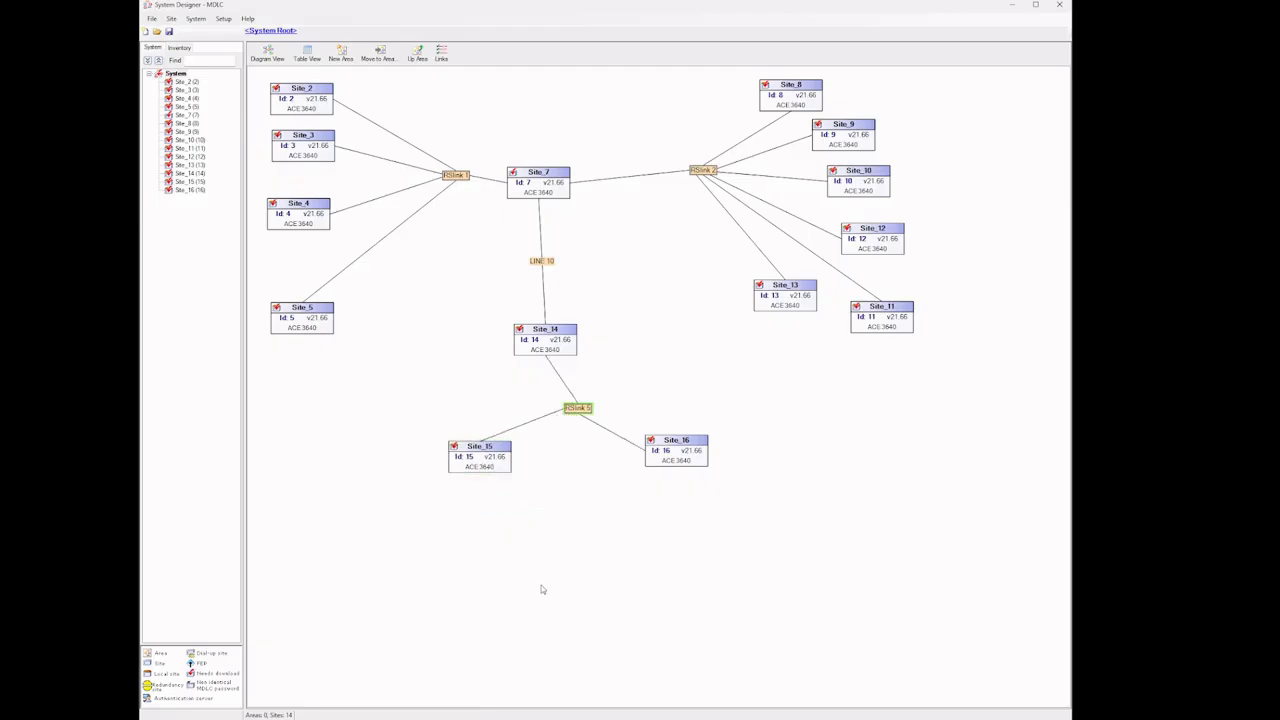